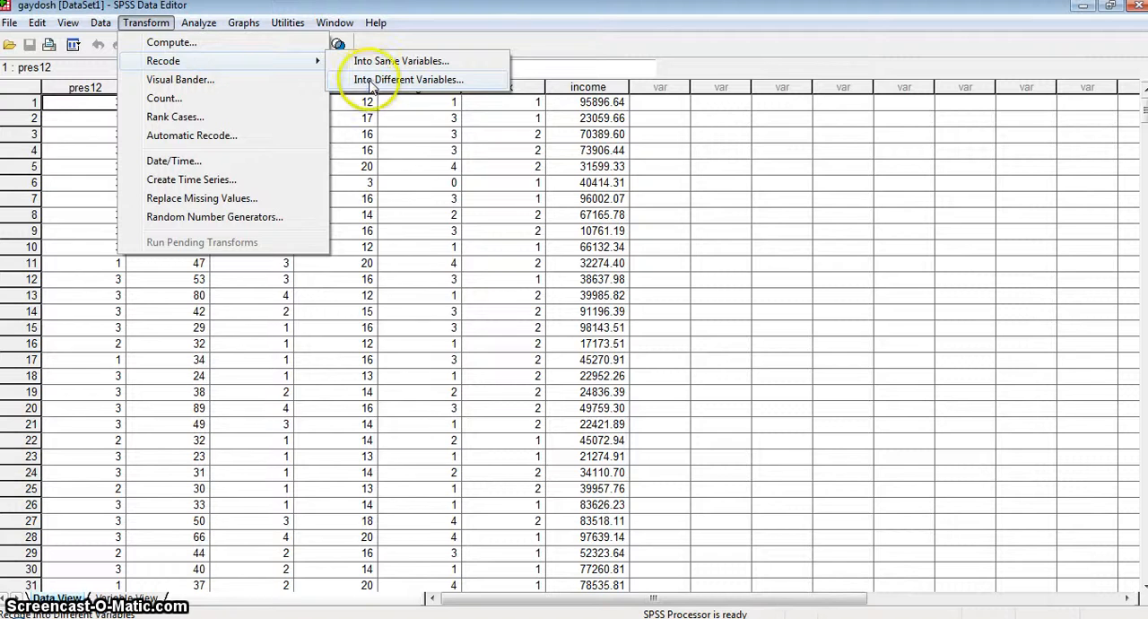
click(371, 81)
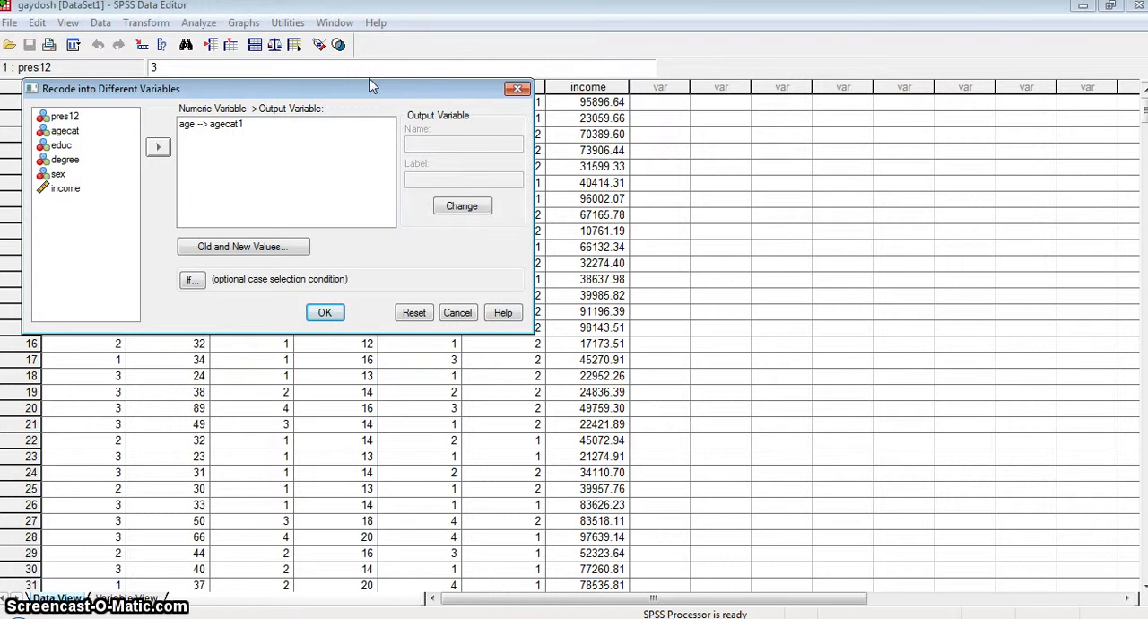
click(455, 313)
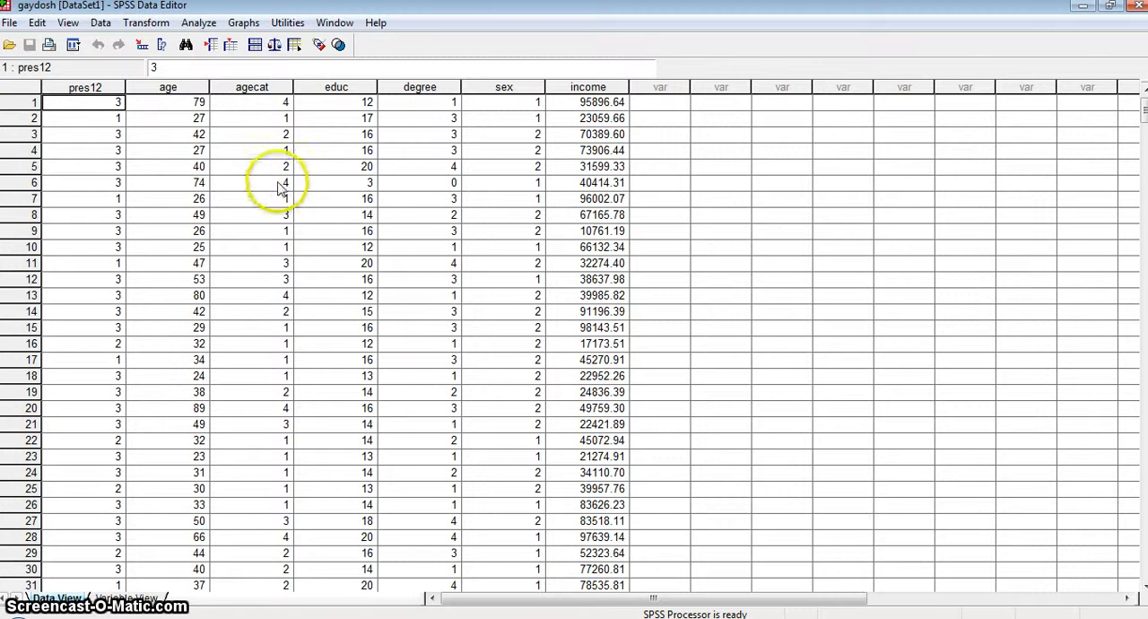
click(168, 88)
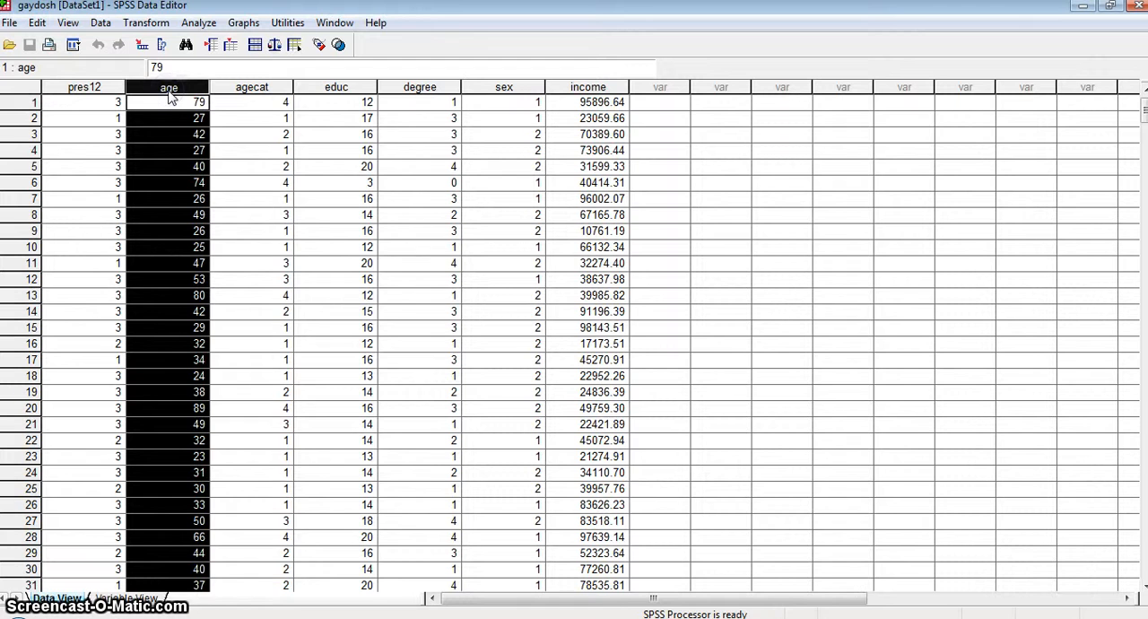
click(173, 104)
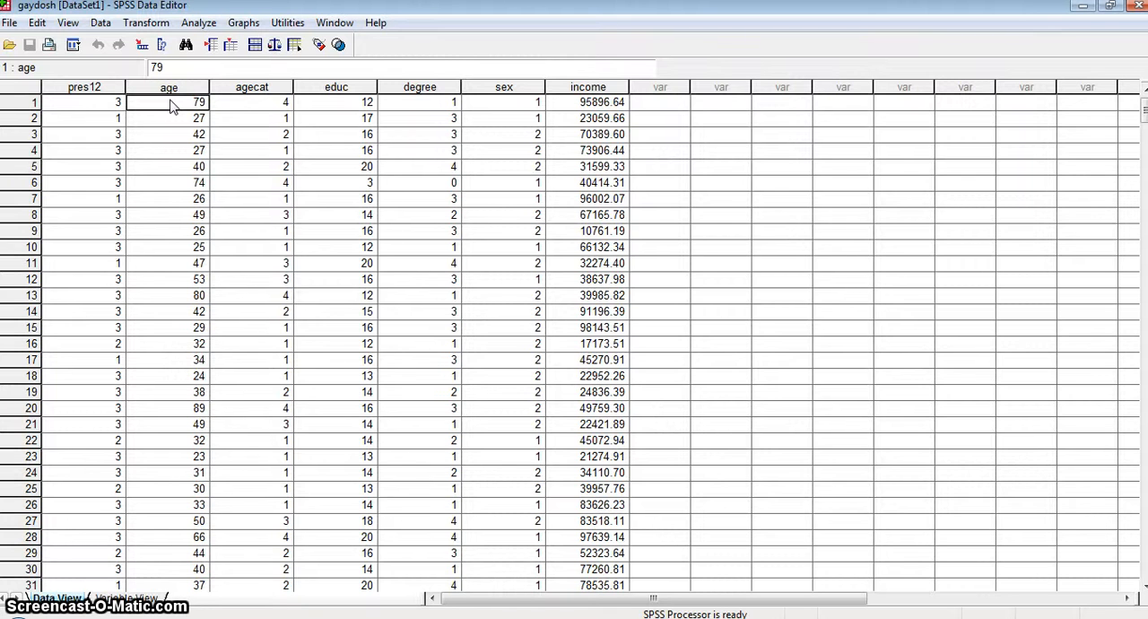
Step: Run a Frequencies analysis with a frequency table for age and review the distribution of ages in the output
click(188, 25)
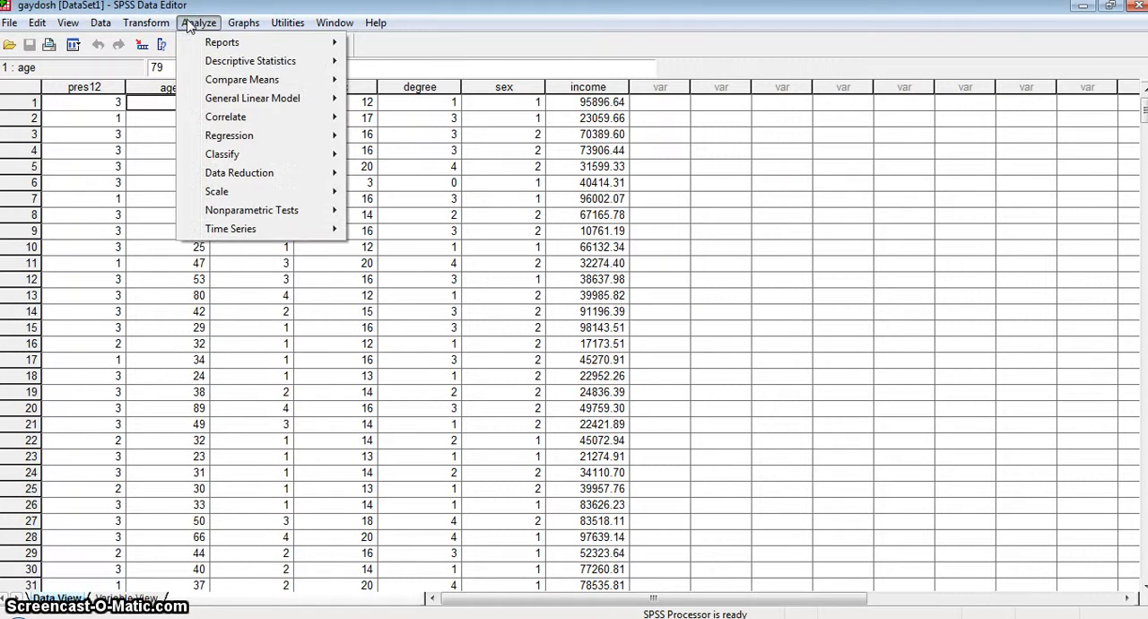
mouse_move(235, 65)
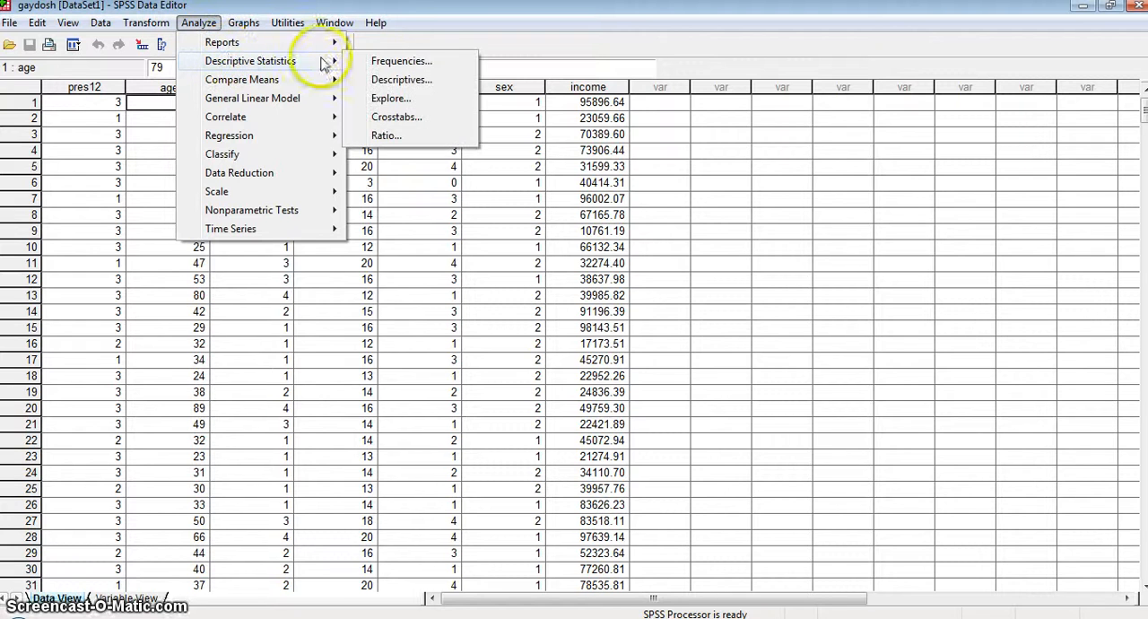
click(380, 61)
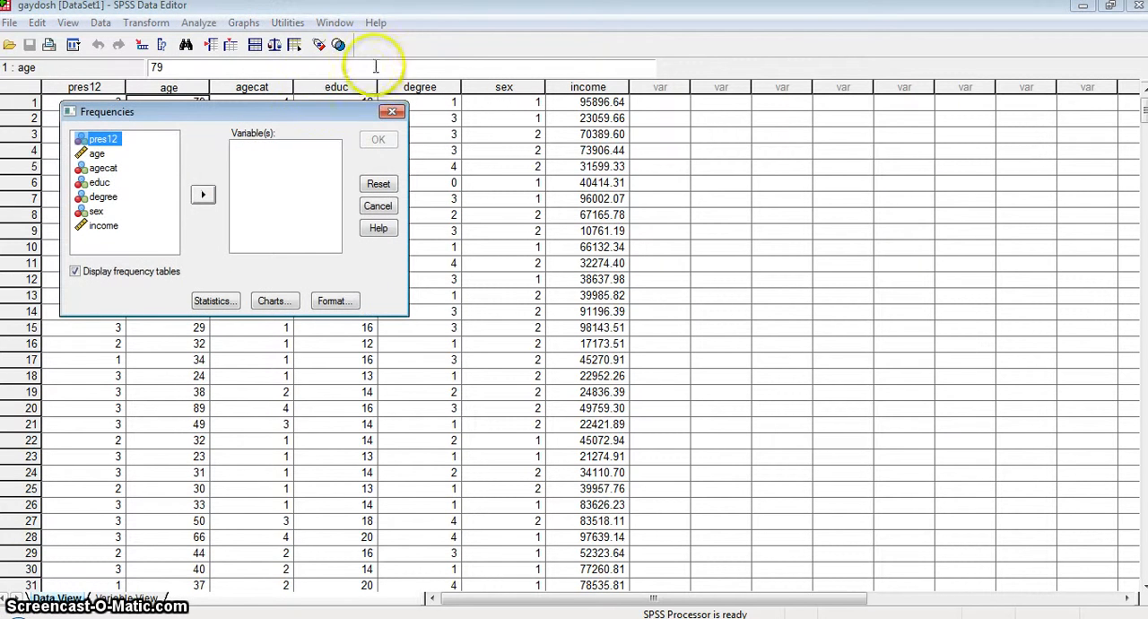
double_click(95, 153)
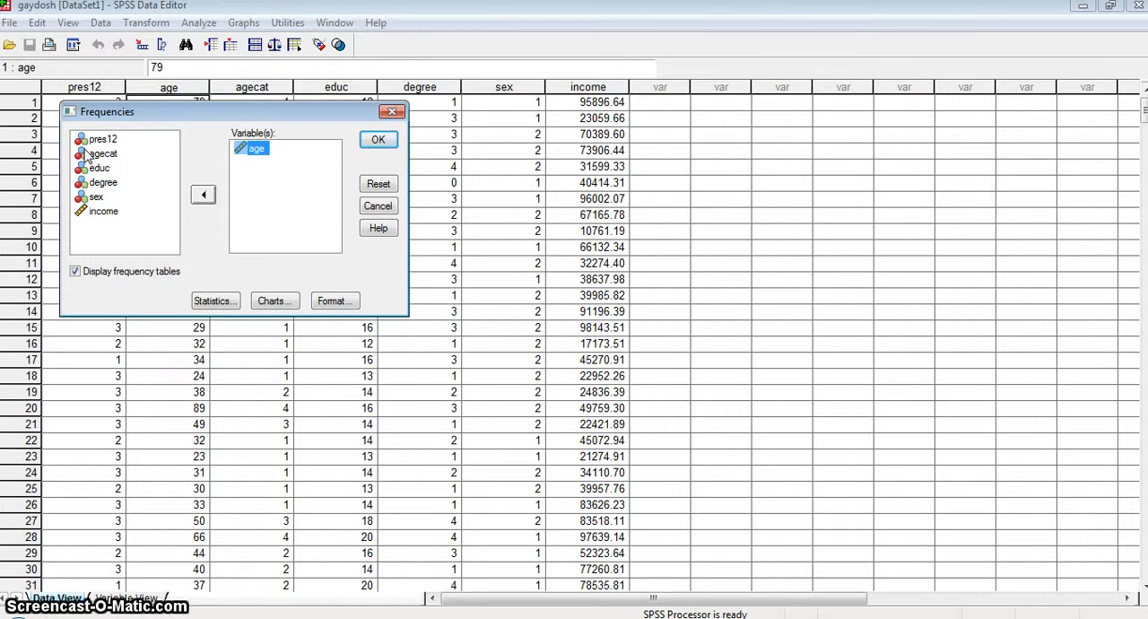
click(206, 194)
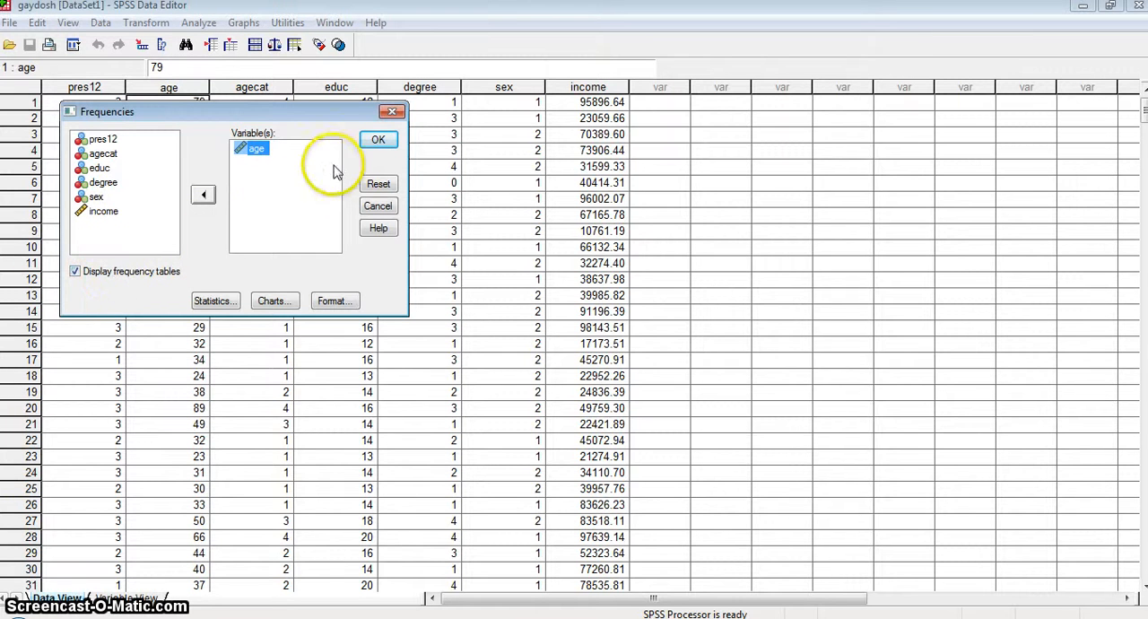
click(375, 142)
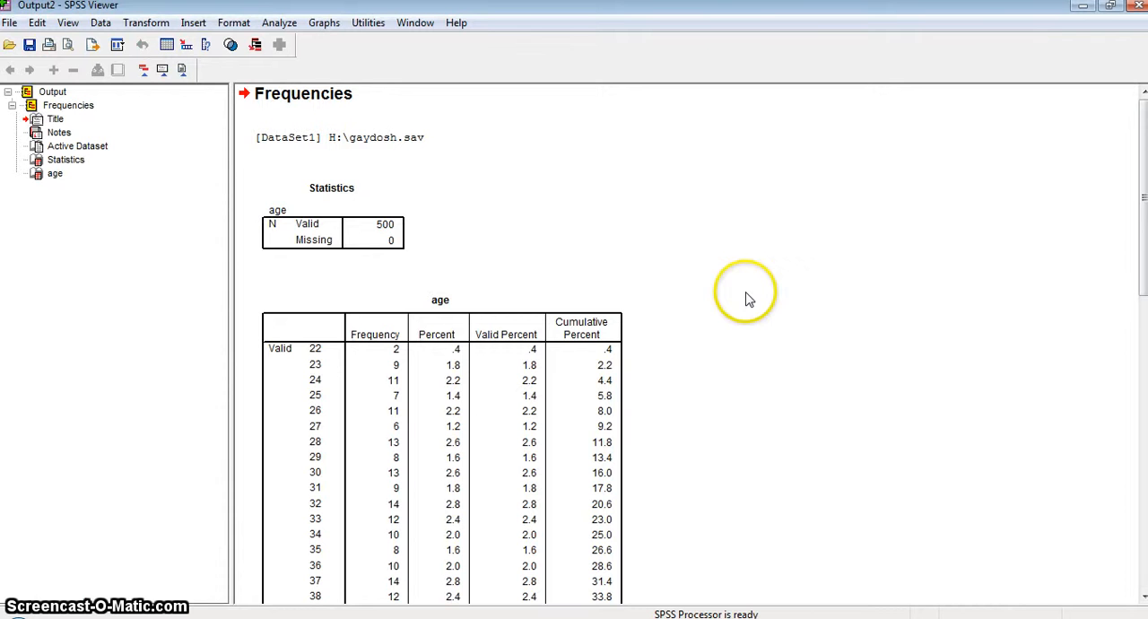
scroll(735, 291, down, 10)
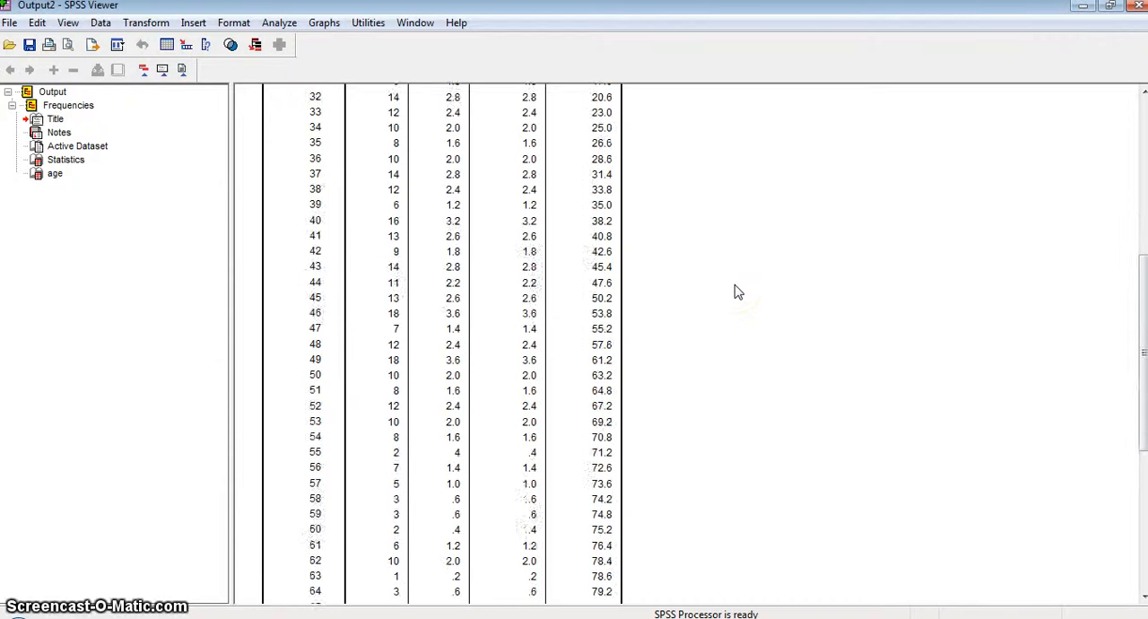
scroll(735, 292, up, 10)
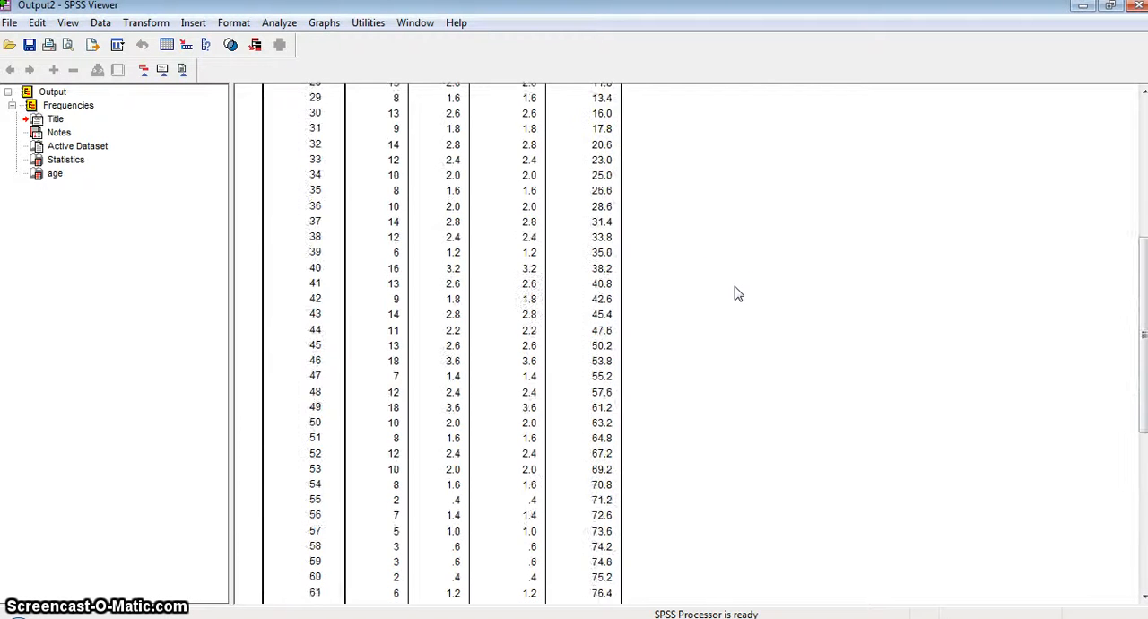
scroll(737, 293, down, 3)
scroll(735, 293, down, 10)
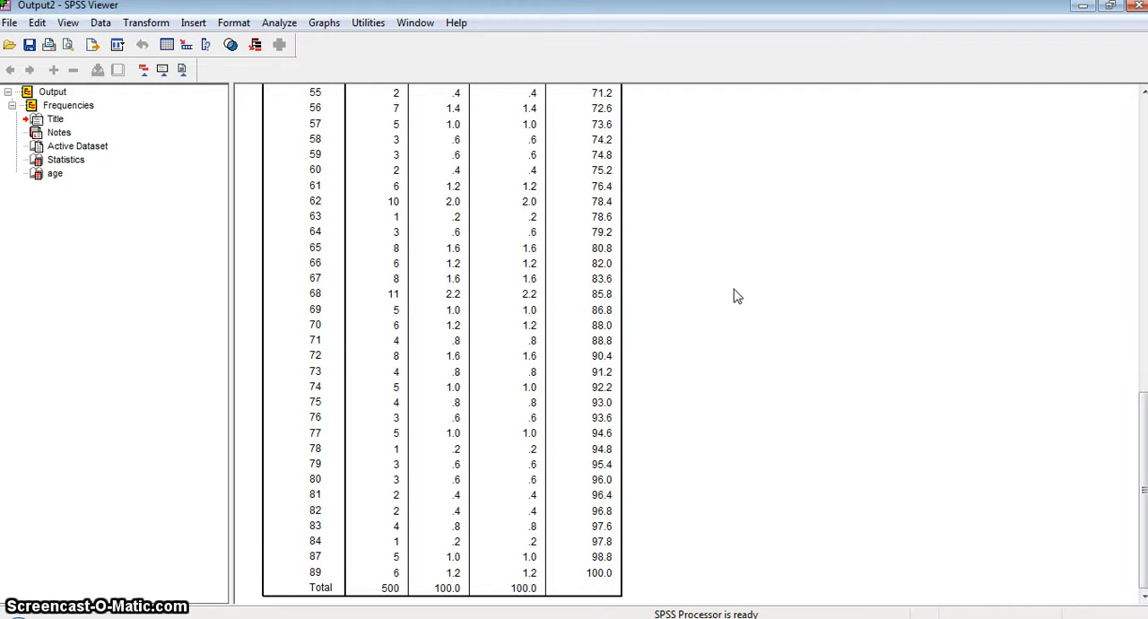
scroll(735, 296, up, 12)
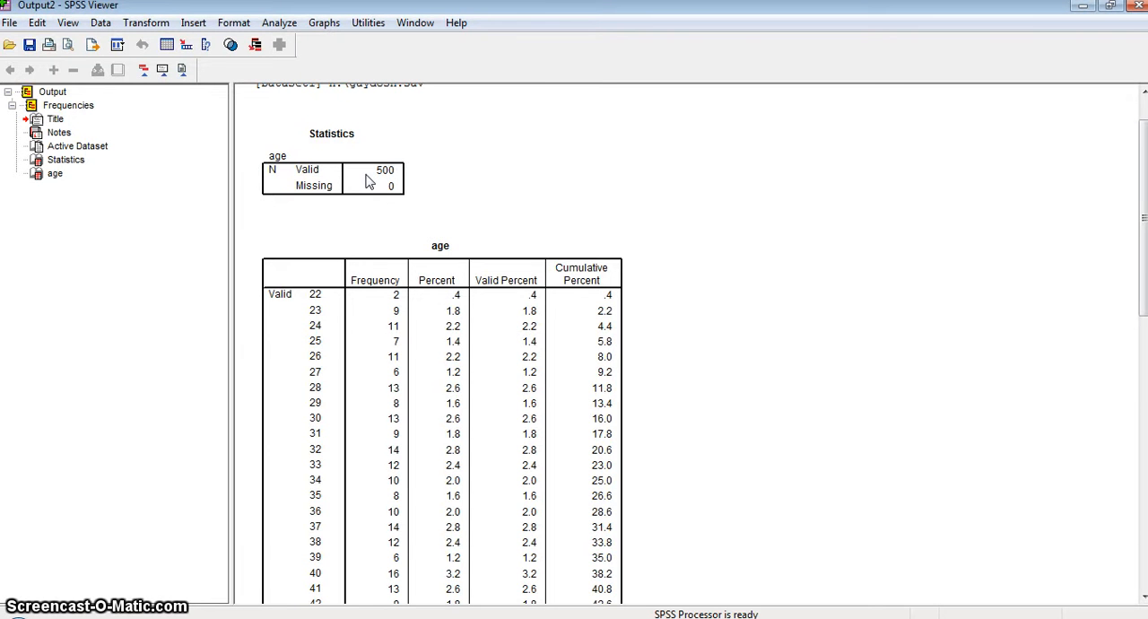
Step: Return to the data set and start a Recode into Different Variables with age as the input variable
click(167, 44)
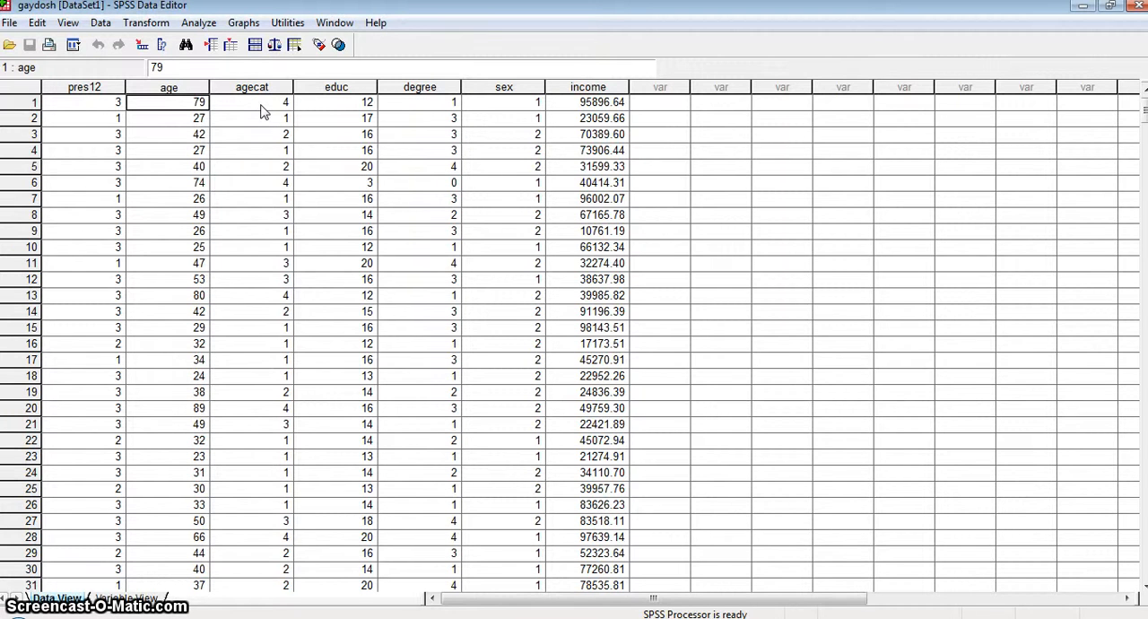
click(146, 24)
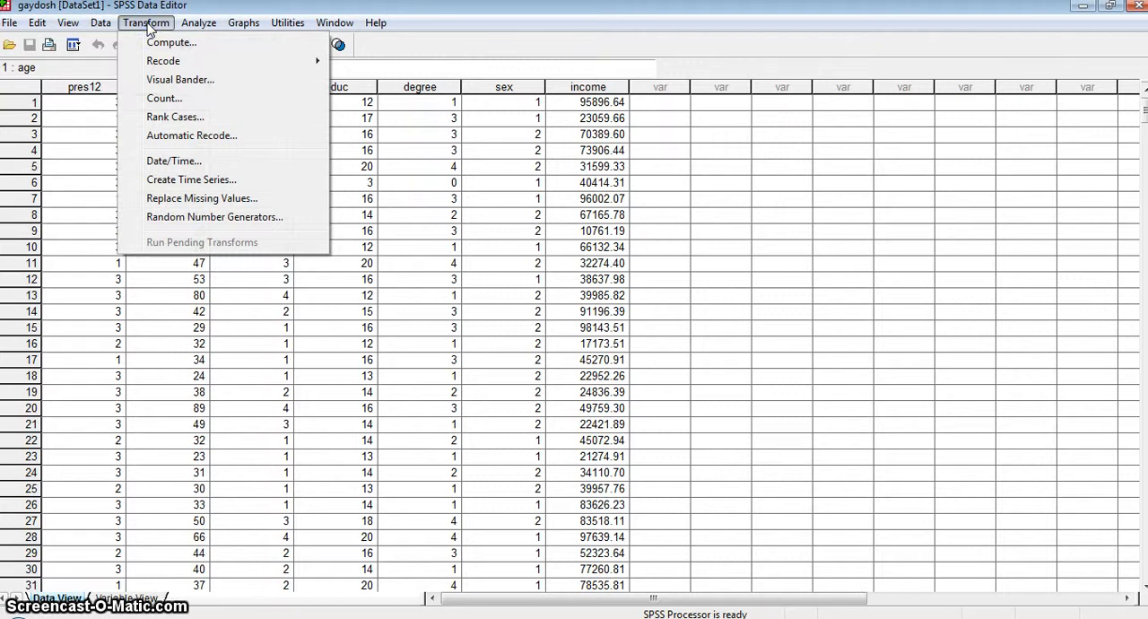
mouse_move(154, 63)
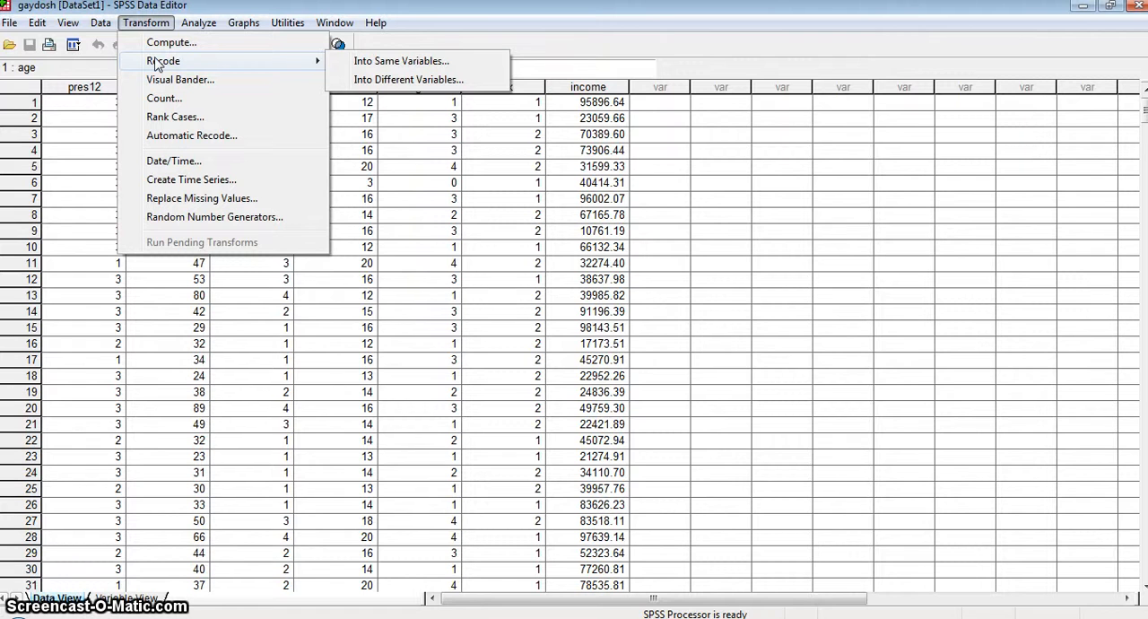
click(372, 81)
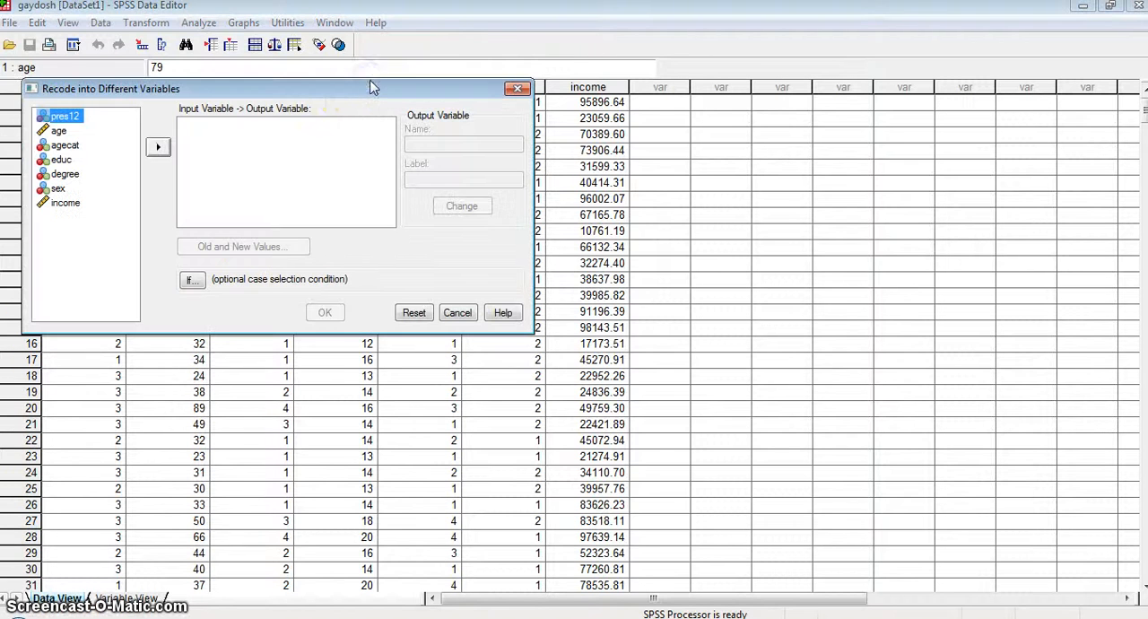
click(54, 130)
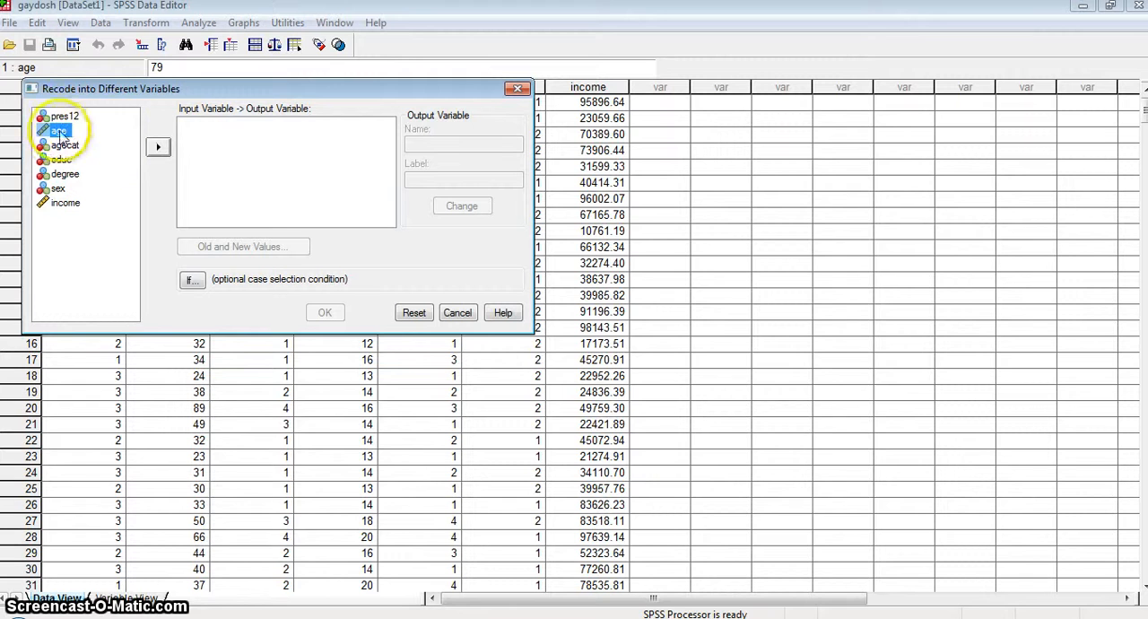
click(157, 148)
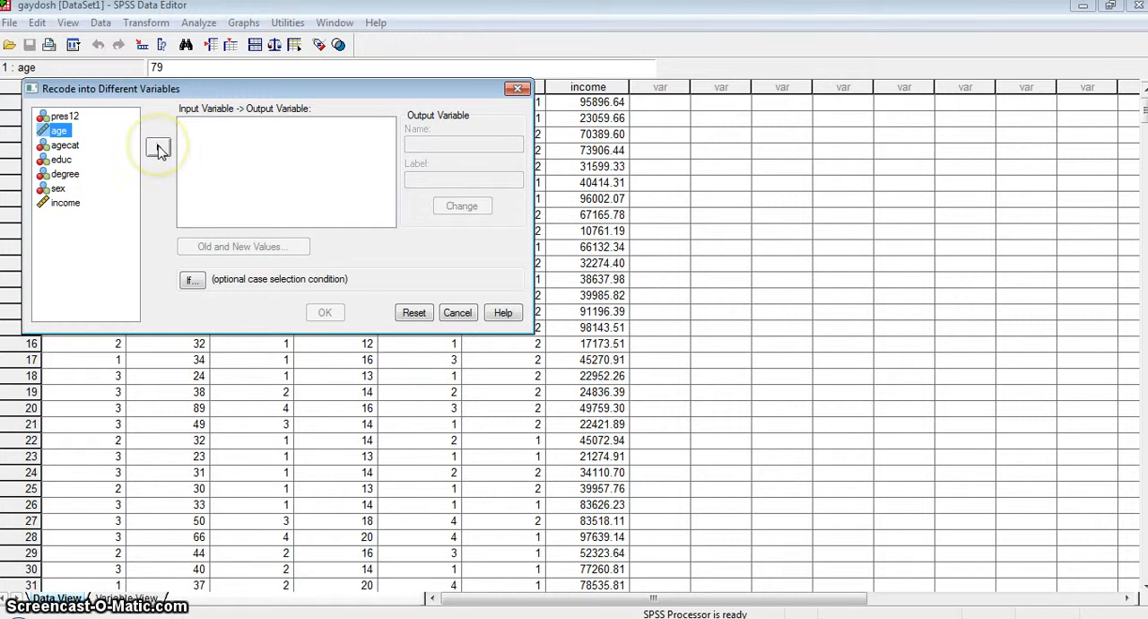
click(157, 148)
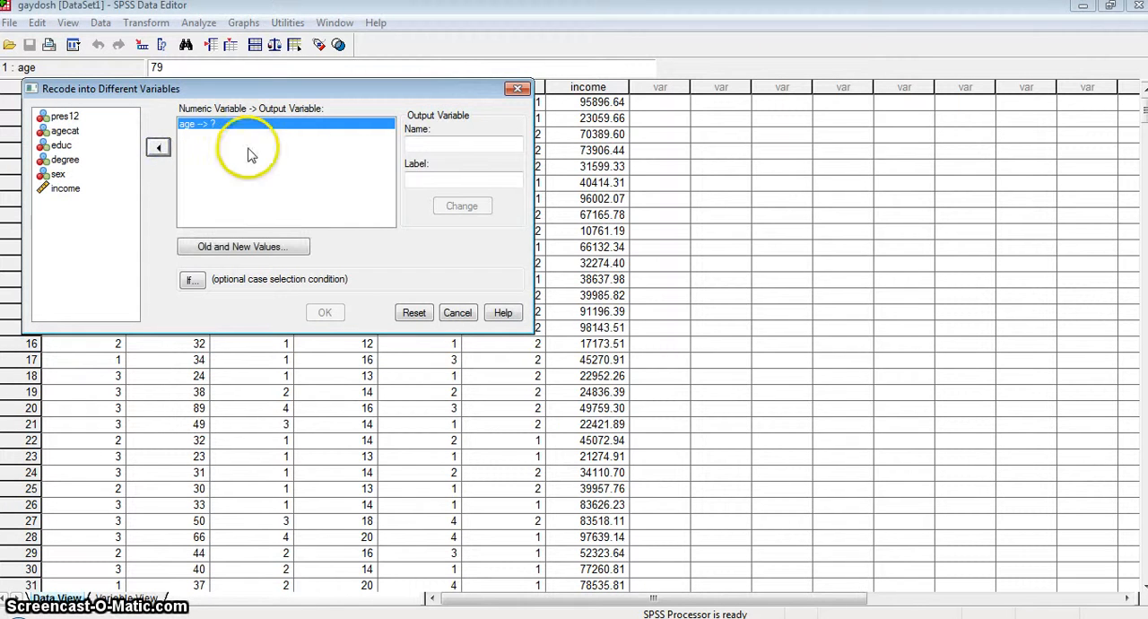
Step: Enter agecat1 as both the name and the label of the output variable for the age recode
click(423, 148)
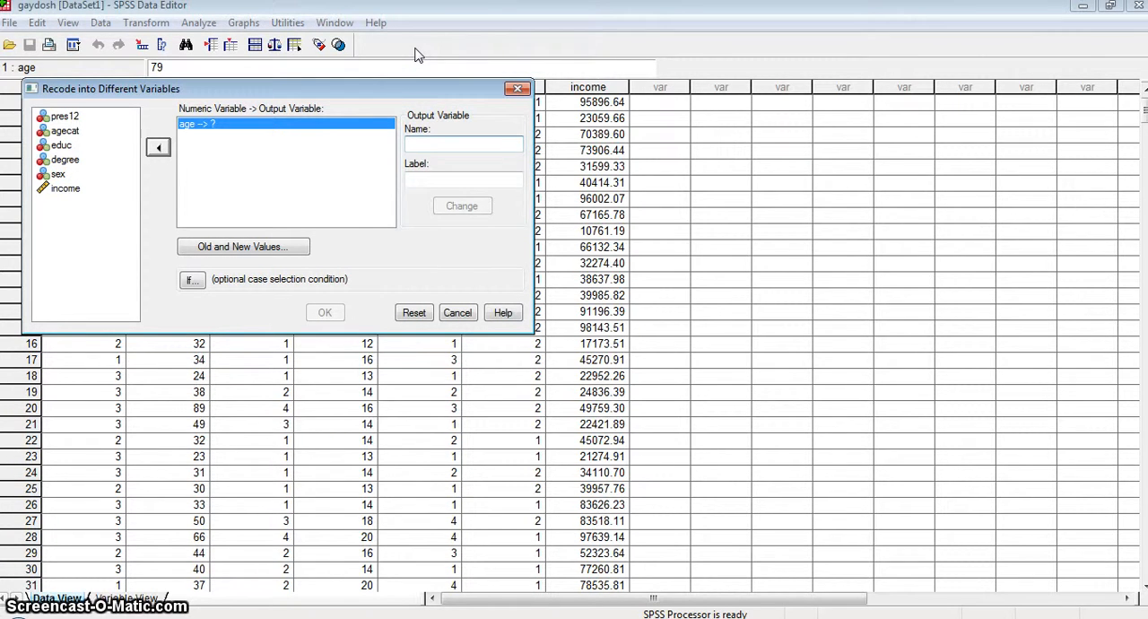
text(agecat1)
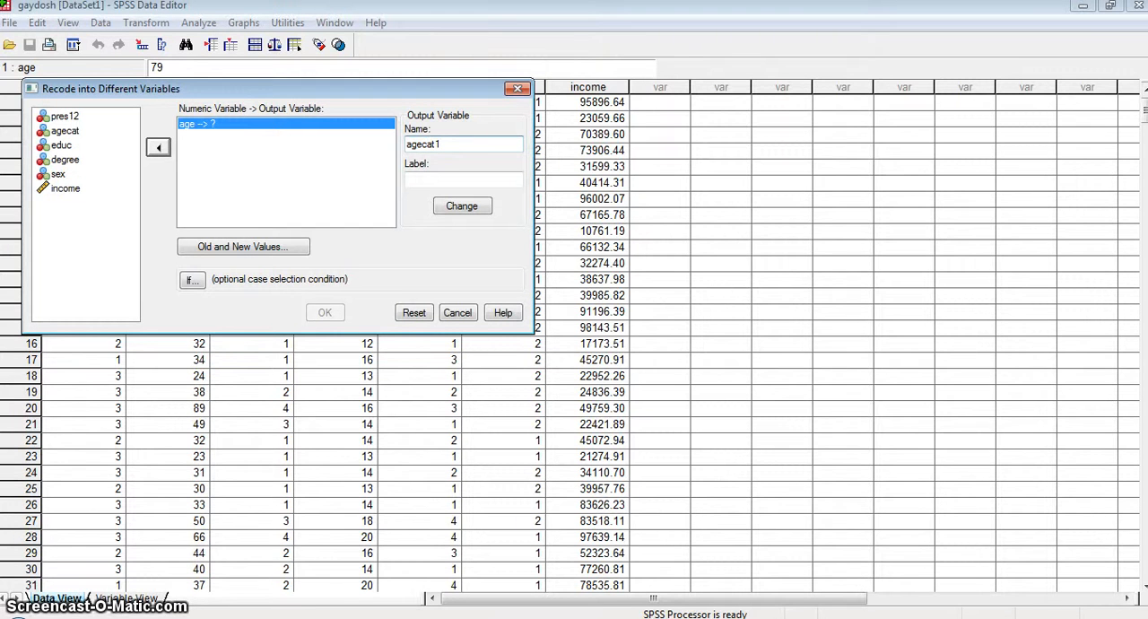
key(Tab)
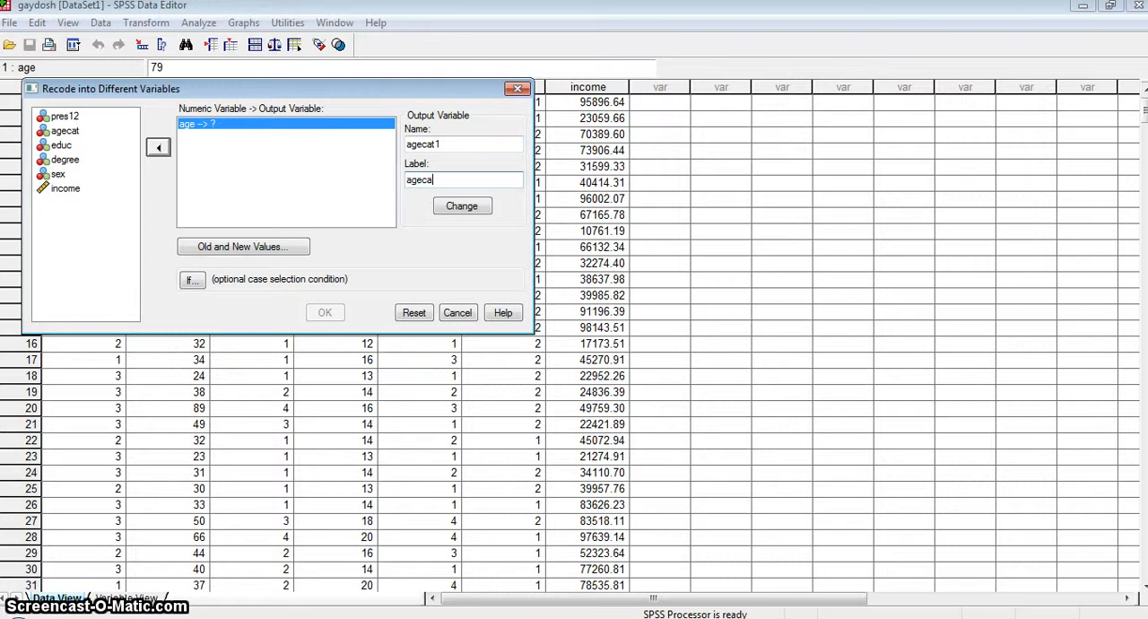
text(agecat)
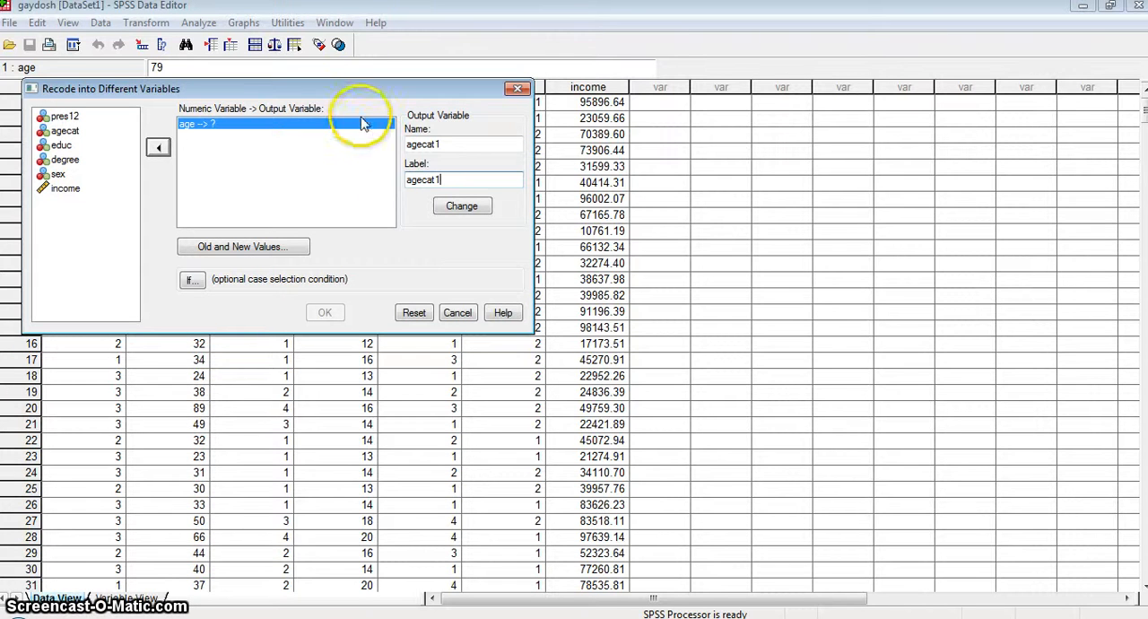
text(1)
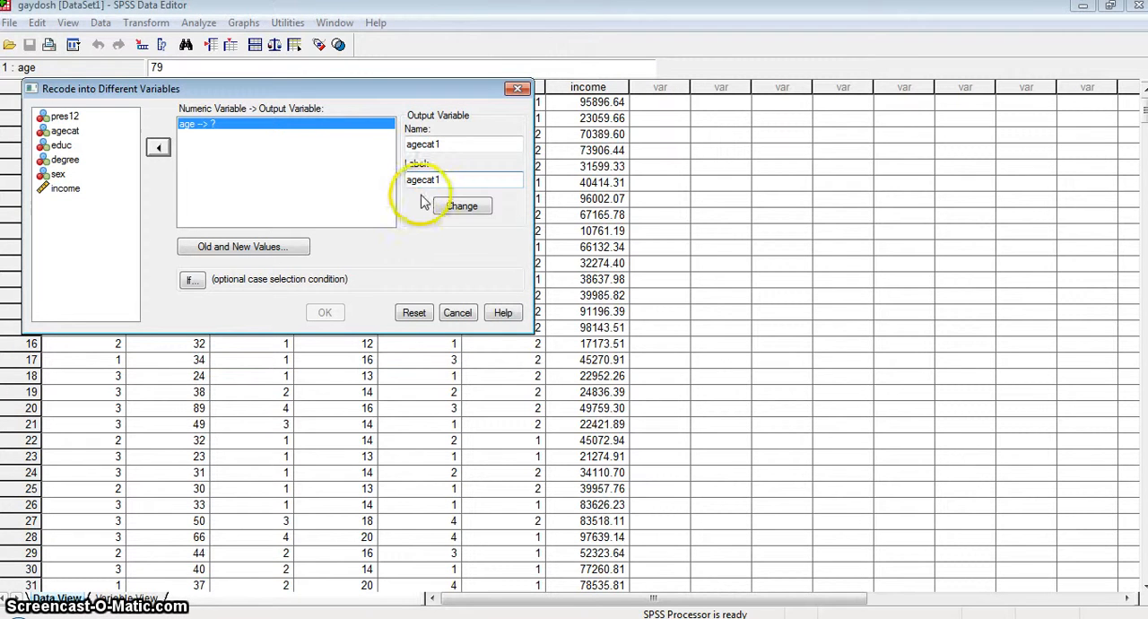
Step: Add an old-to-new value rule that recodes ages from the lowest through 34 to 1
click(243, 252)
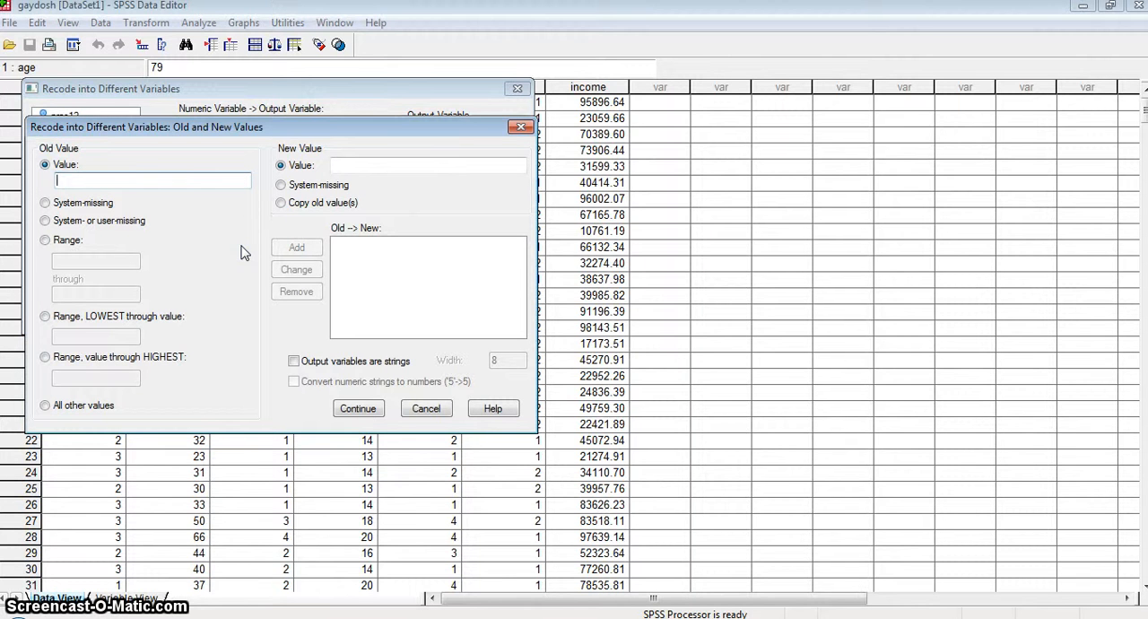
click(45, 318)
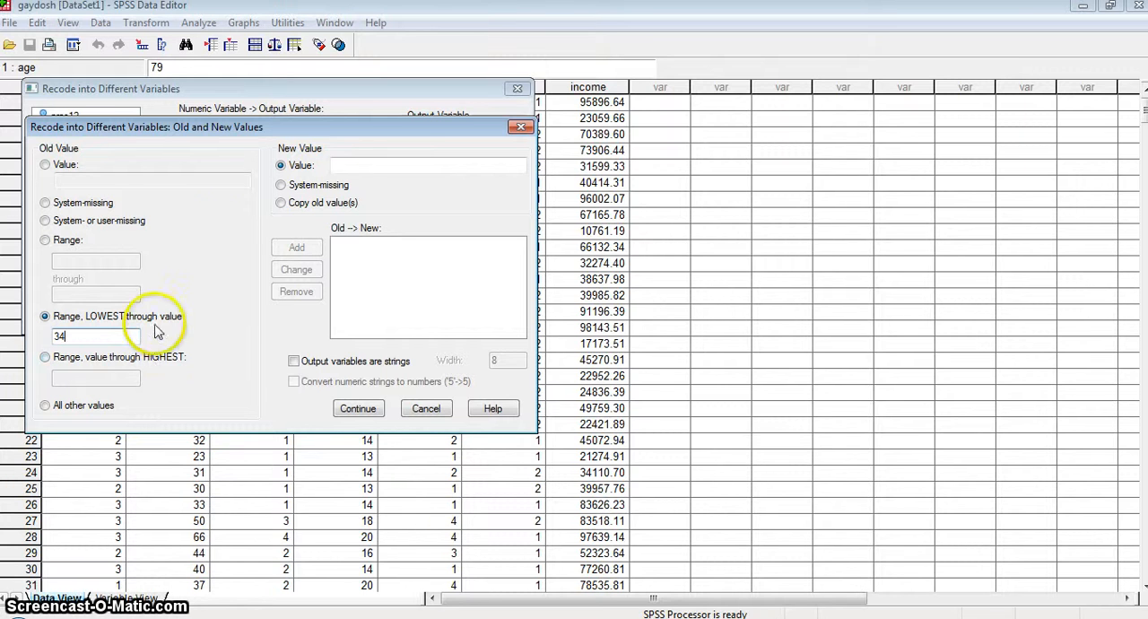
click(339, 165)
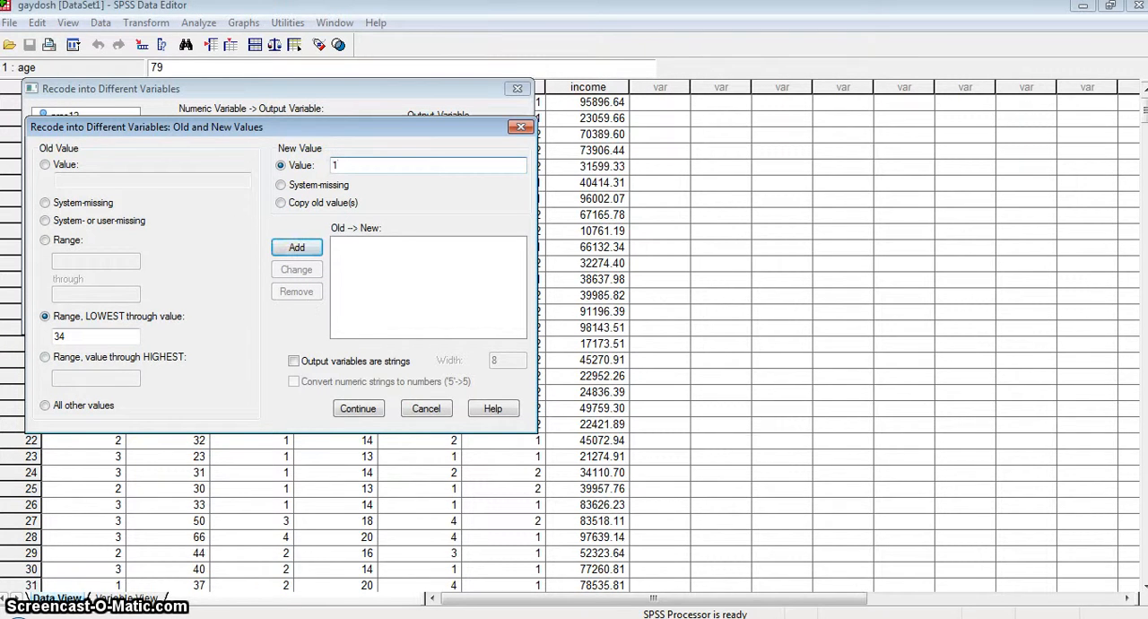
click(296, 246)
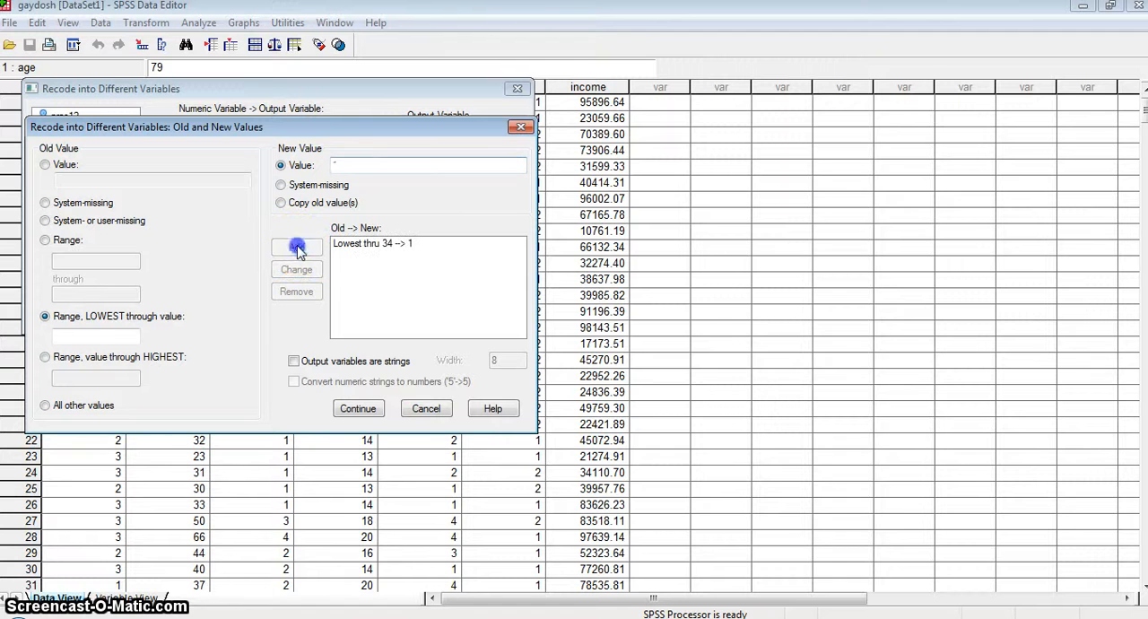
Step: Add a rule that recodes the age range 35 through 44 to the new value 2
click(43, 241)
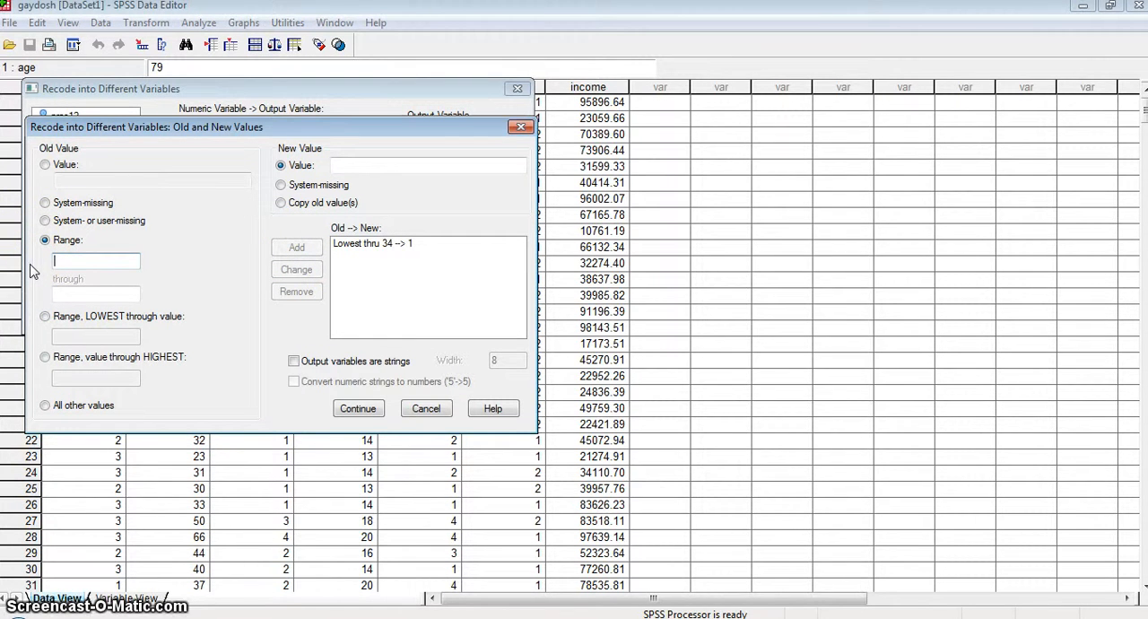
text(35)
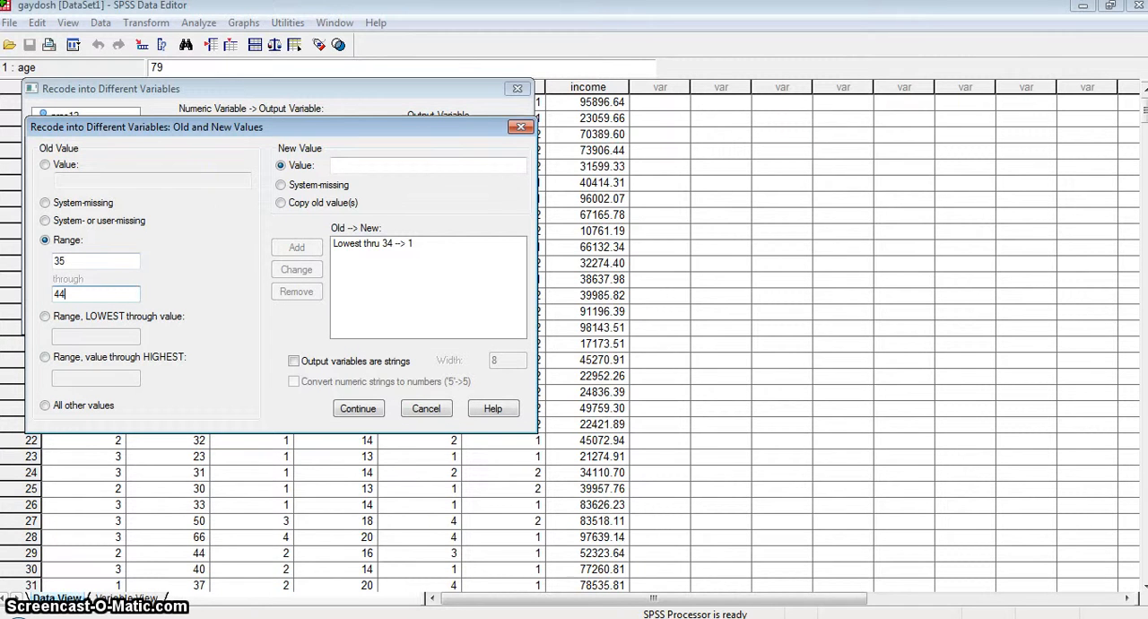
click(341, 165)
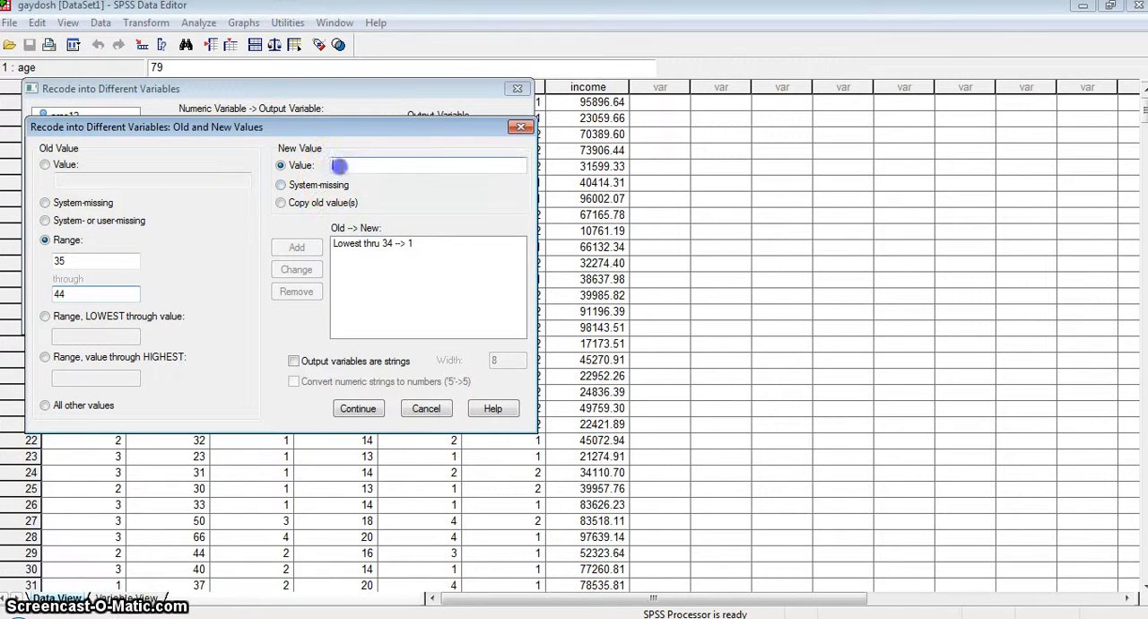
text(2)
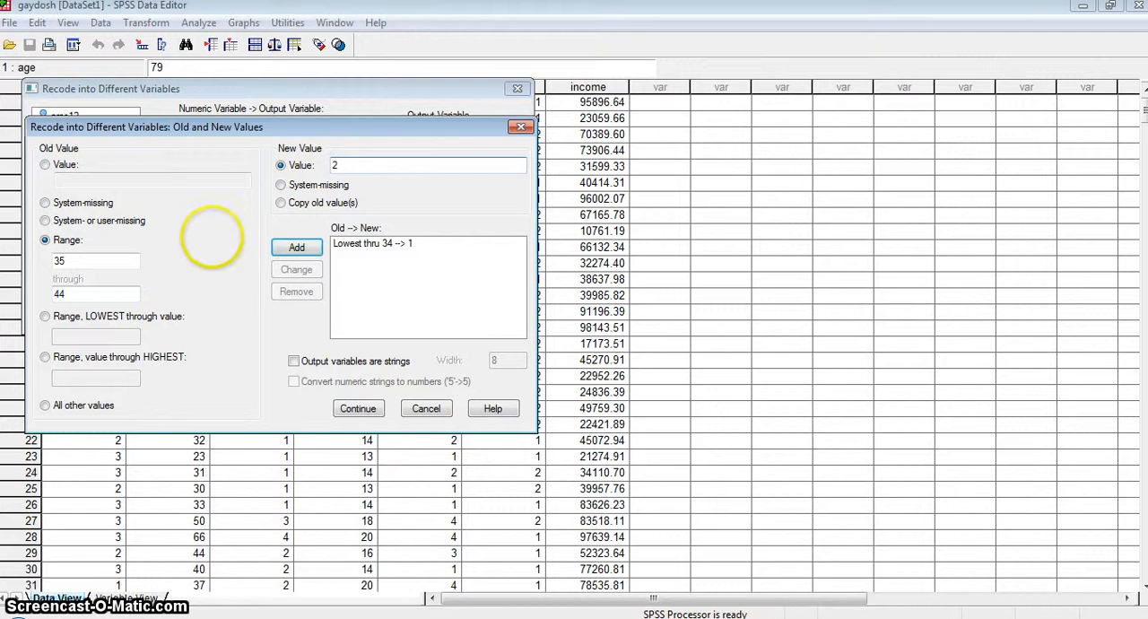
click(285, 248)
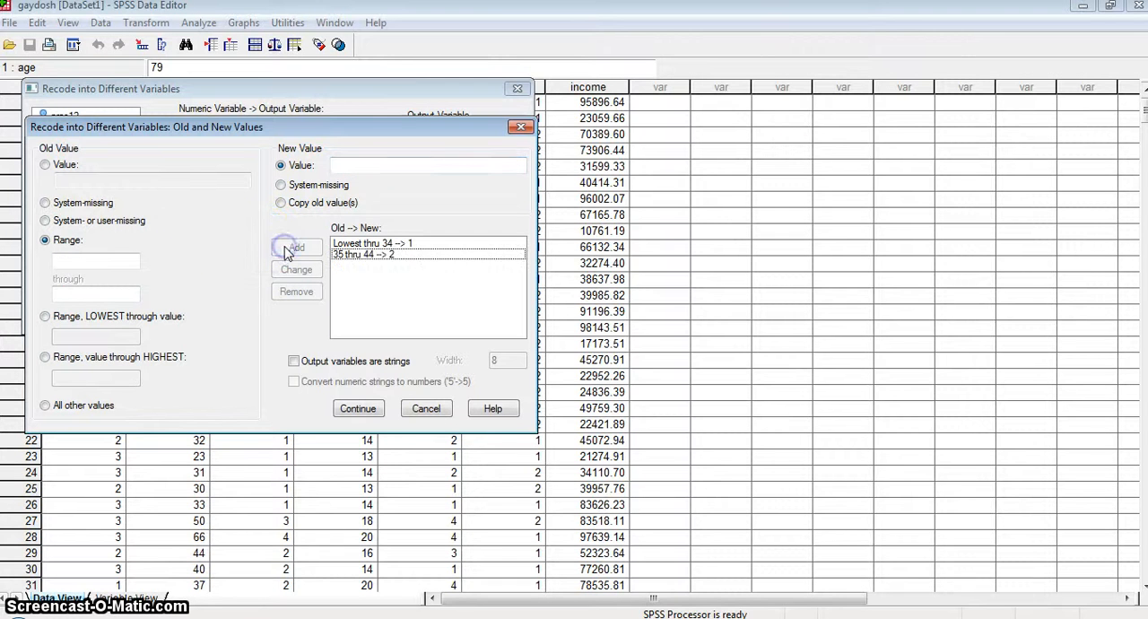
Step: Add a rule that recodes the age range 45 through 64 to the new value 3
click(73, 262)
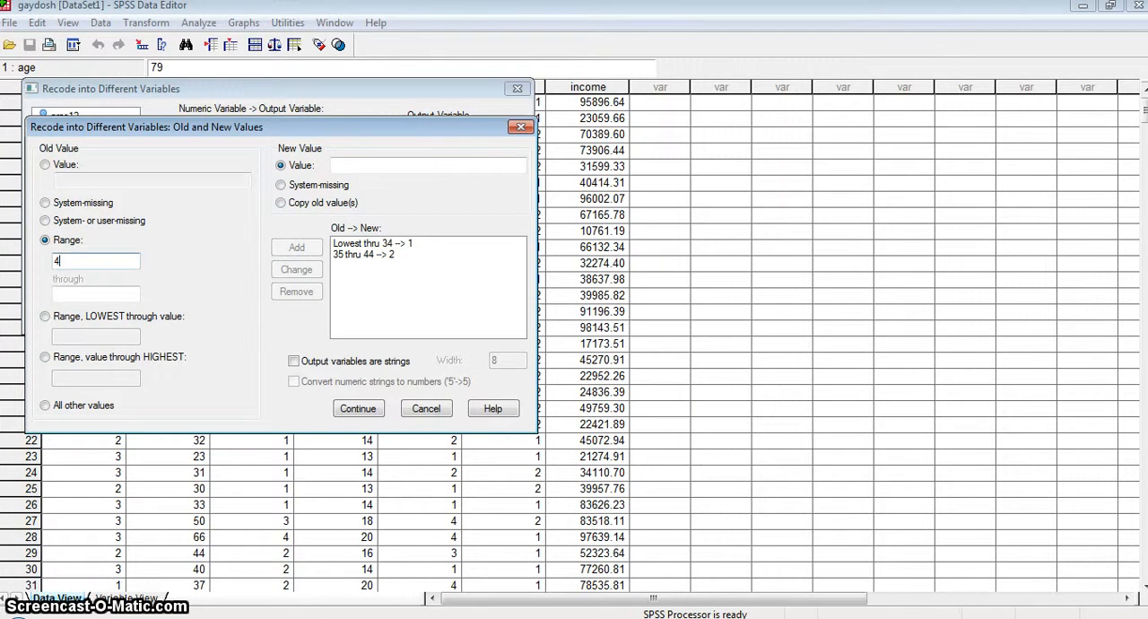
click(57, 296)
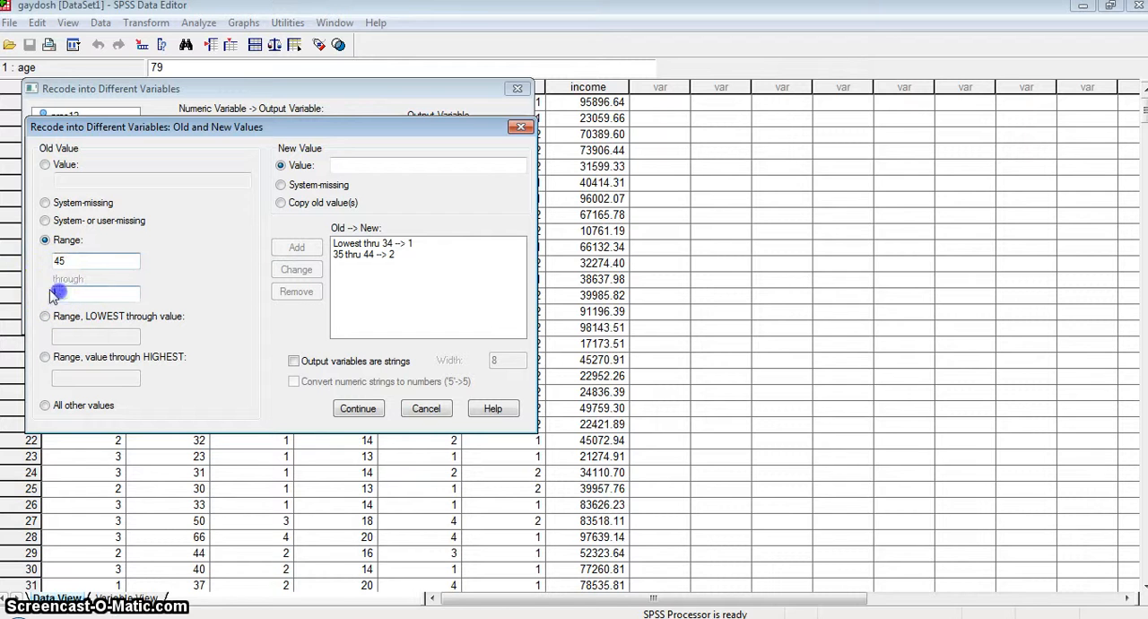
text(64)
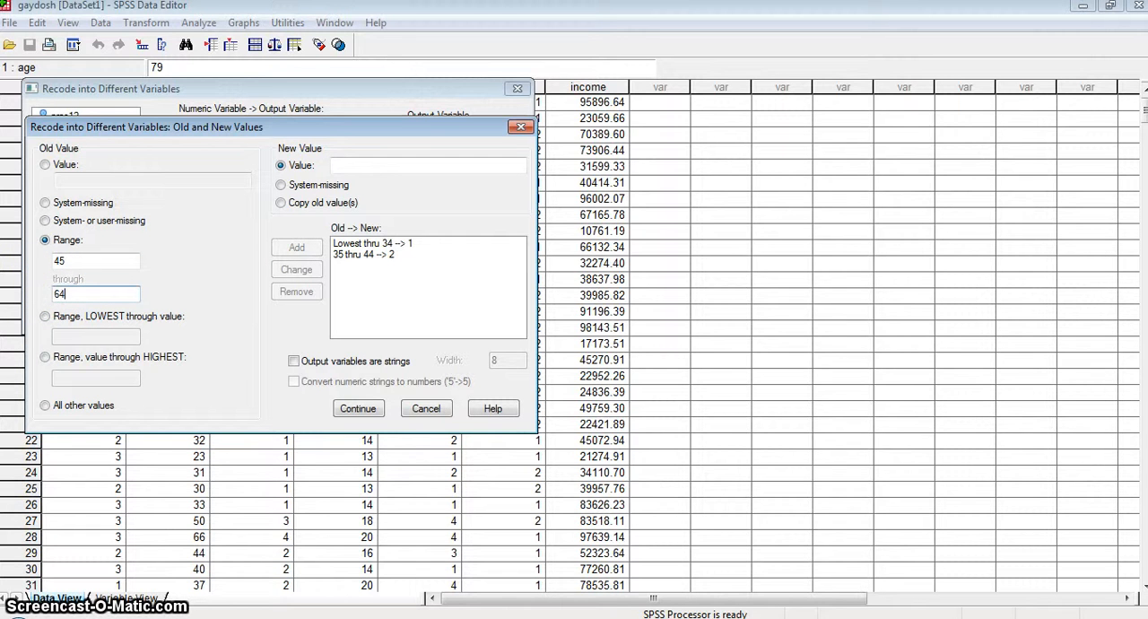
click(337, 166)
text(3)
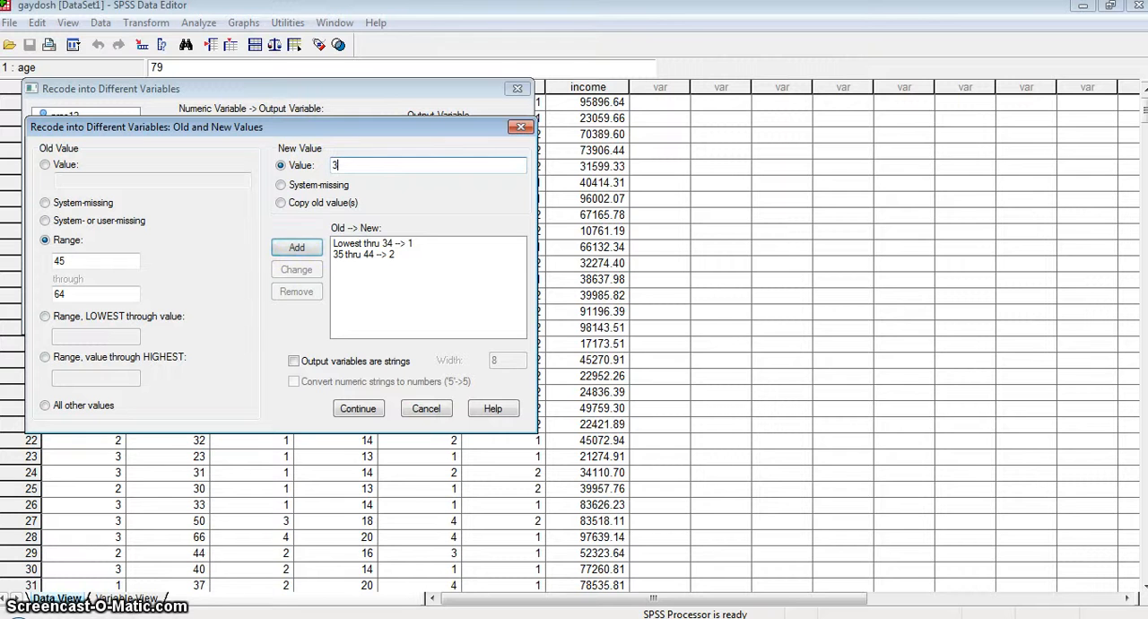
click(297, 246)
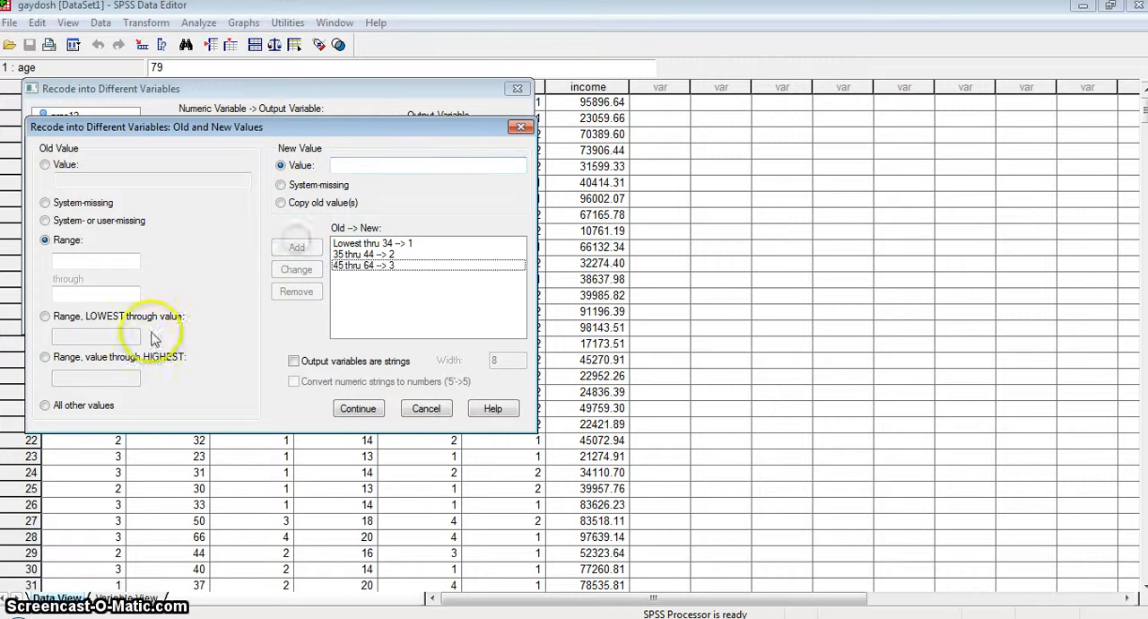
Step: Add a rule that recodes ages from 65 through the highest to 4, and accept the set of old-to-new value rules
click(44, 357)
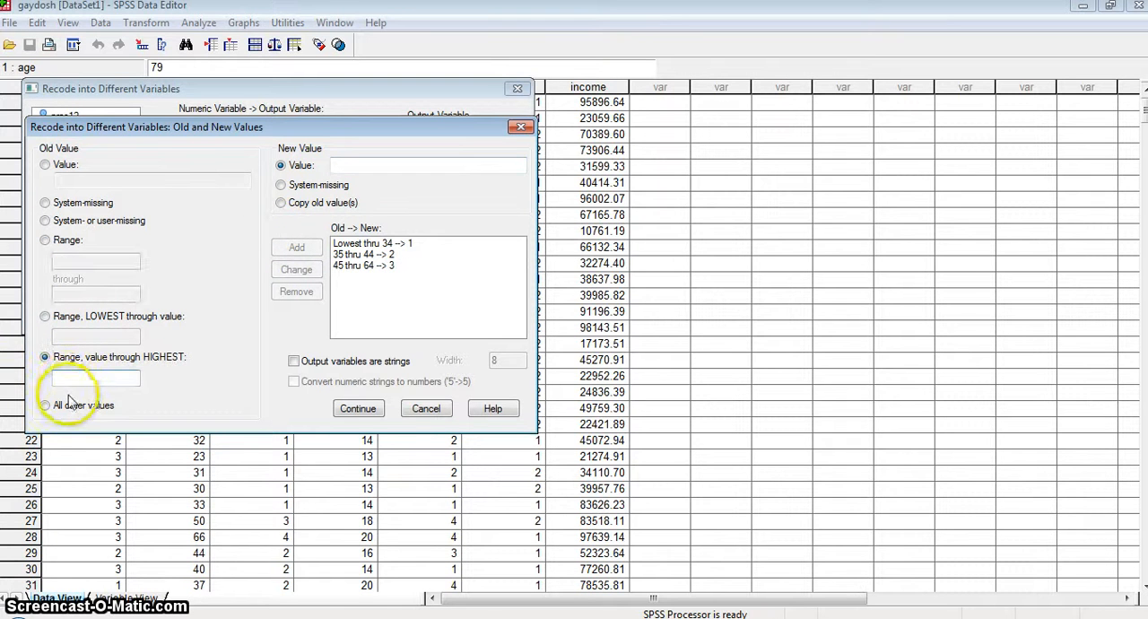
click(58, 377)
text(6)
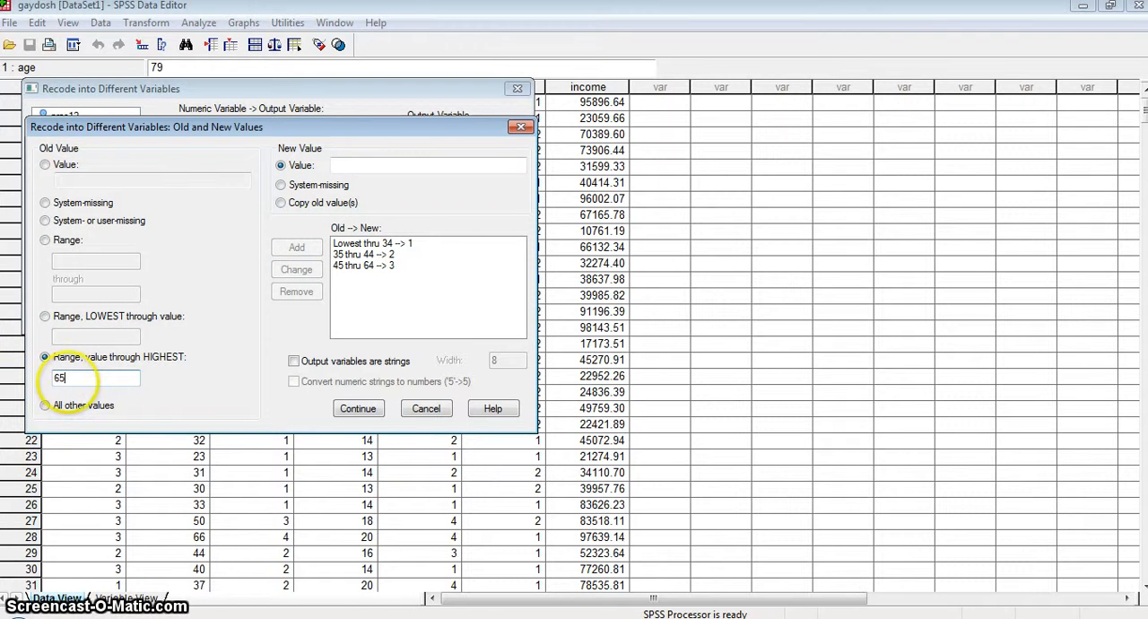
text(5)
click(342, 164)
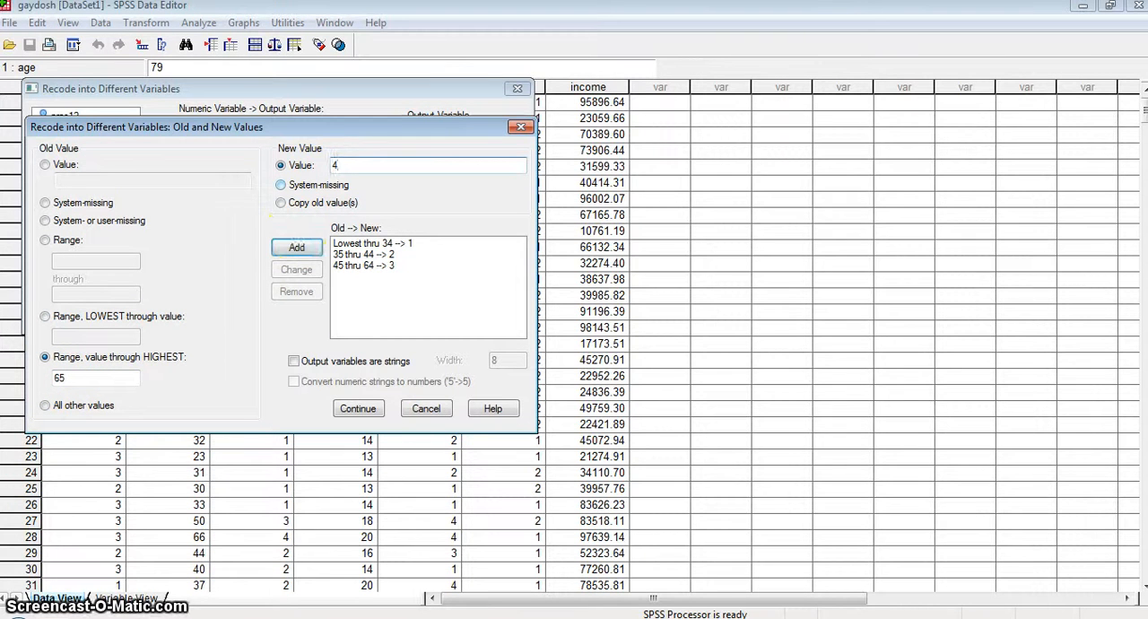
click(296, 248)
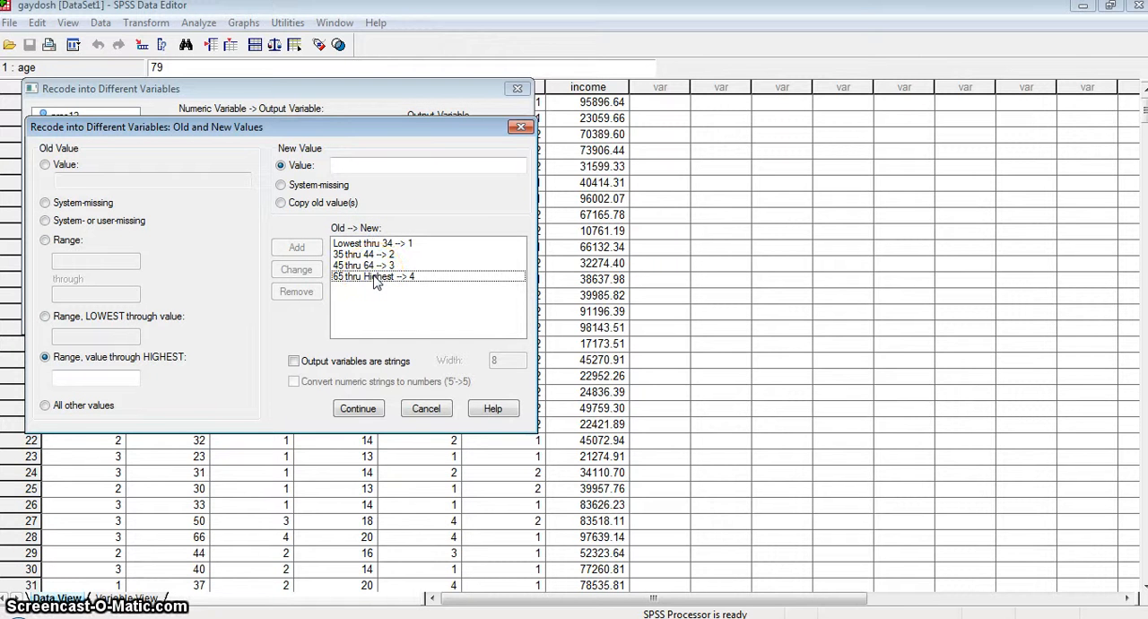
click(357, 410)
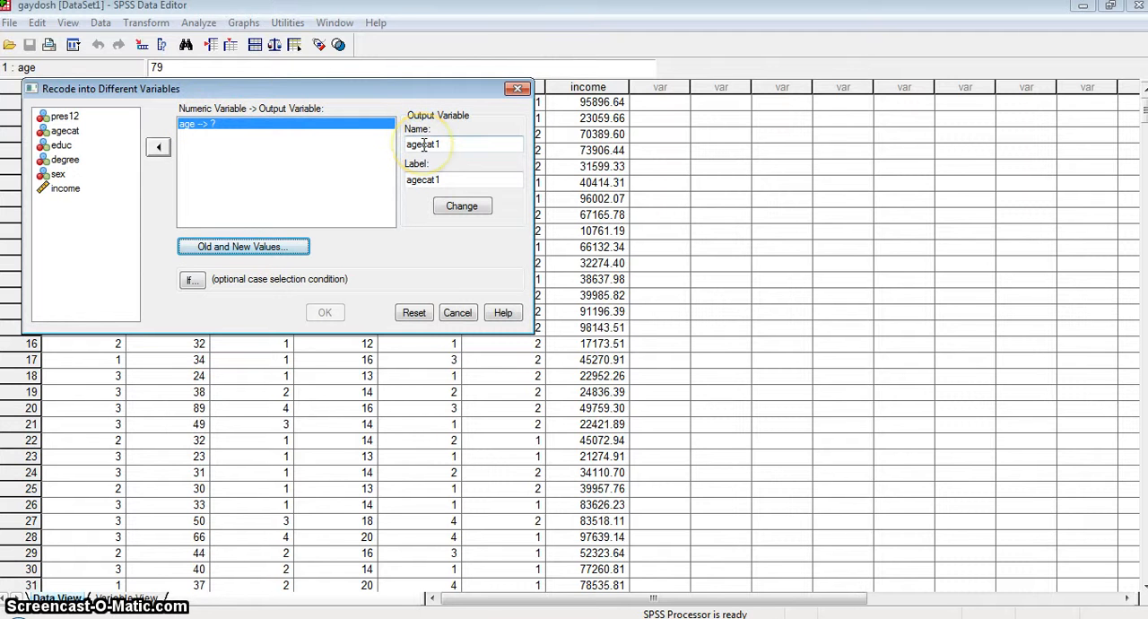
Step: Assign agecat1 as the output variable for age and run the recode
click(448, 207)
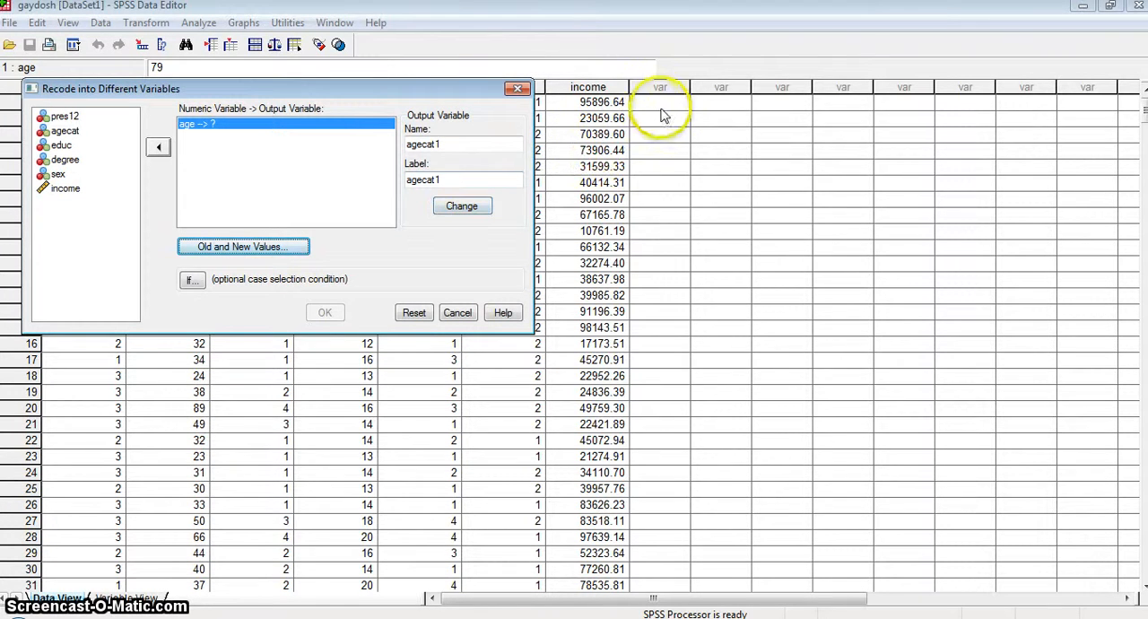
click(462, 207)
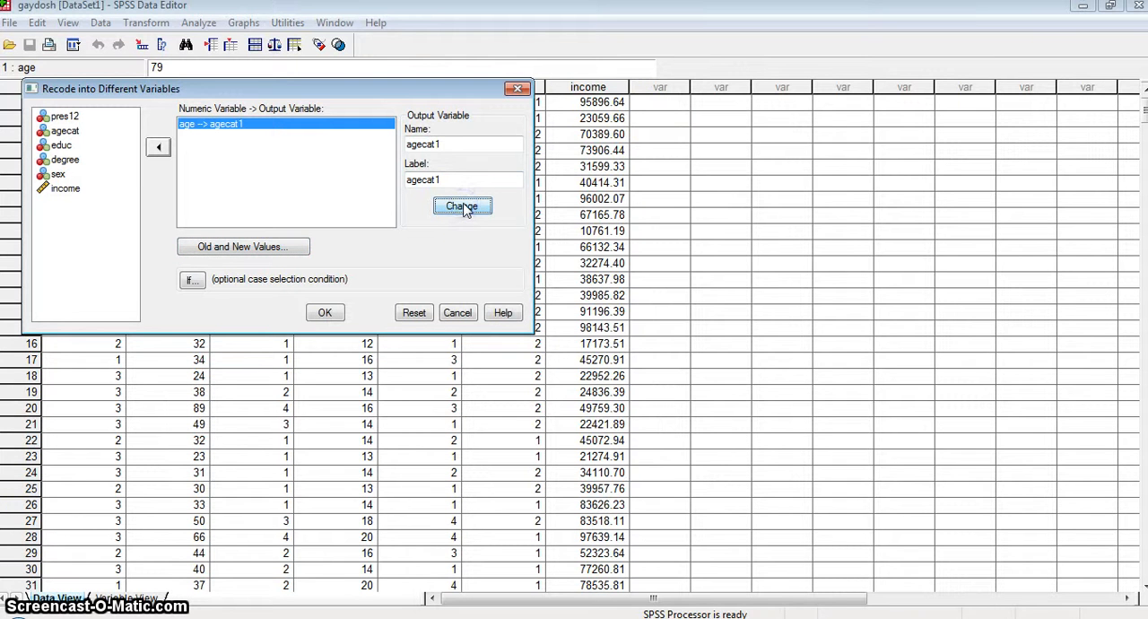
click(323, 312)
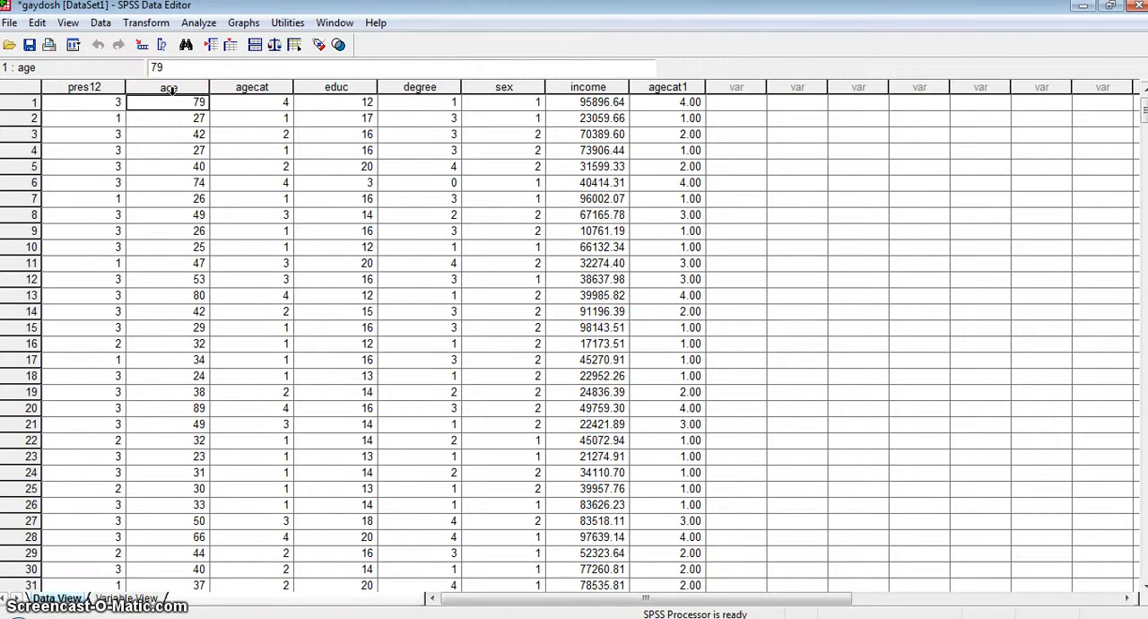
Step: Run Frequencies on agecat1 in place of age and compare its table with the earlier age frequency table
click(194, 23)
mouse_move(222, 60)
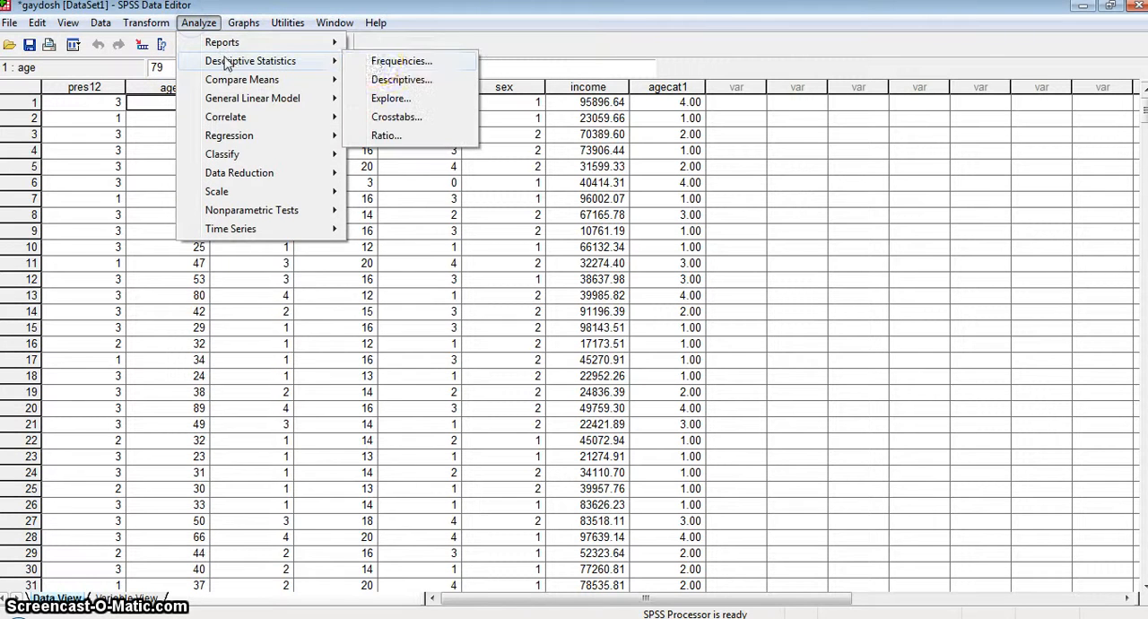
click(359, 61)
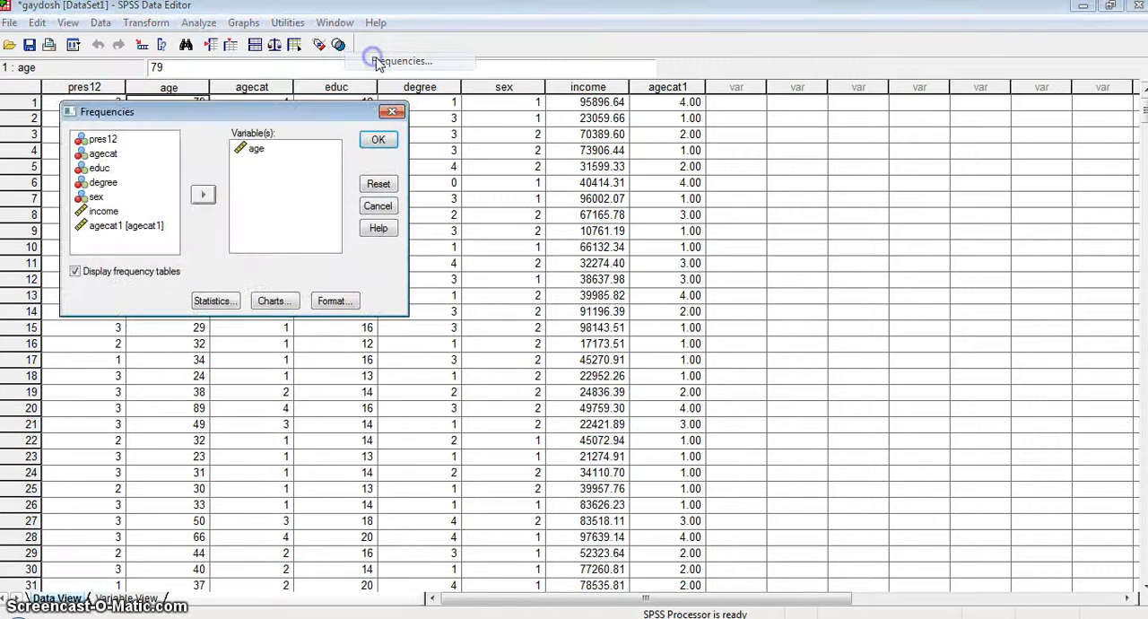
click(256, 148)
click(203, 194)
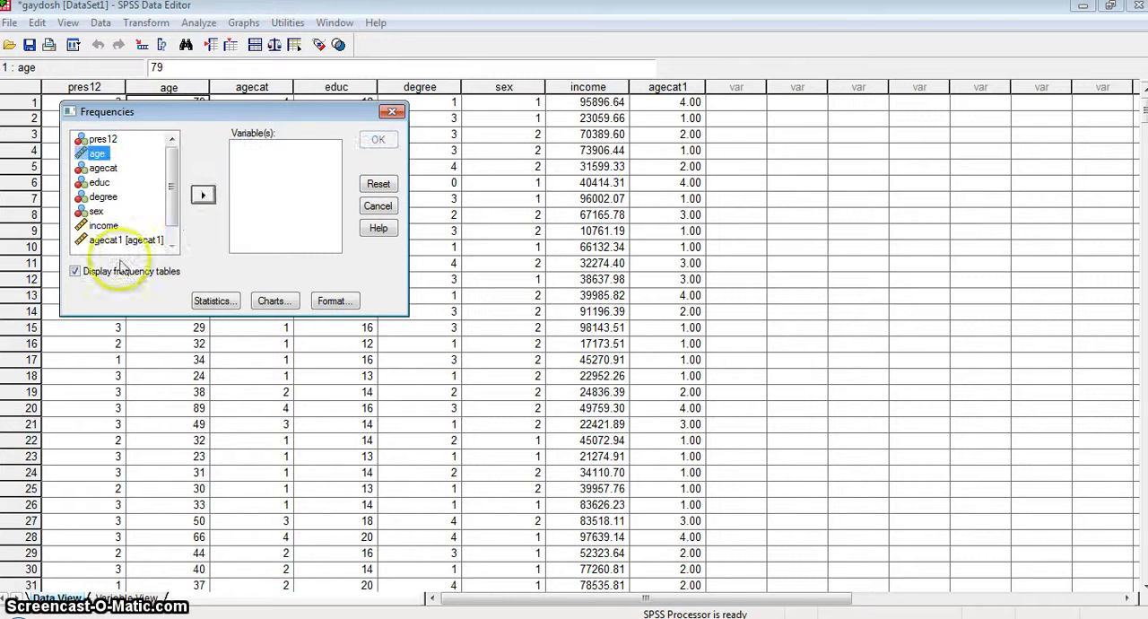
click(126, 240)
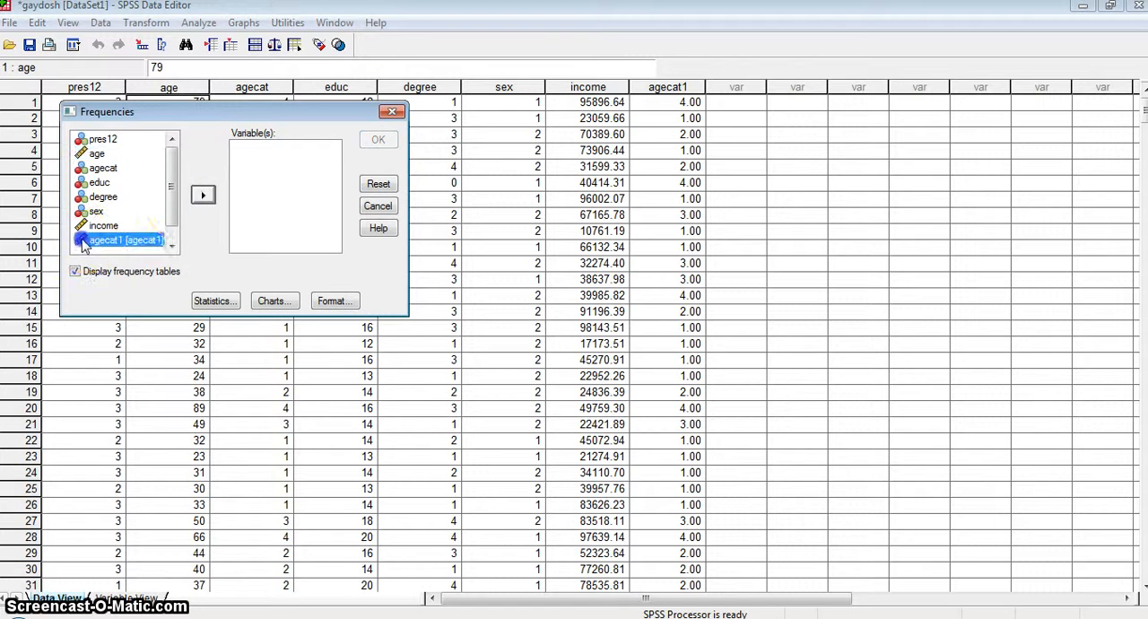
click(202, 195)
click(371, 139)
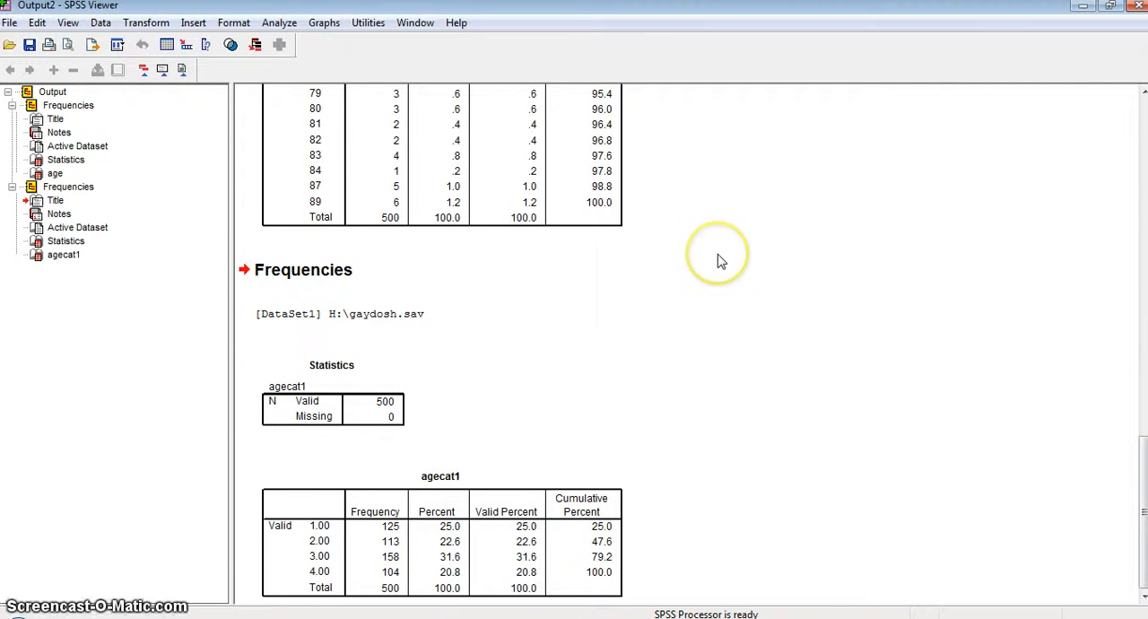
scroll(718, 260, up, 10)
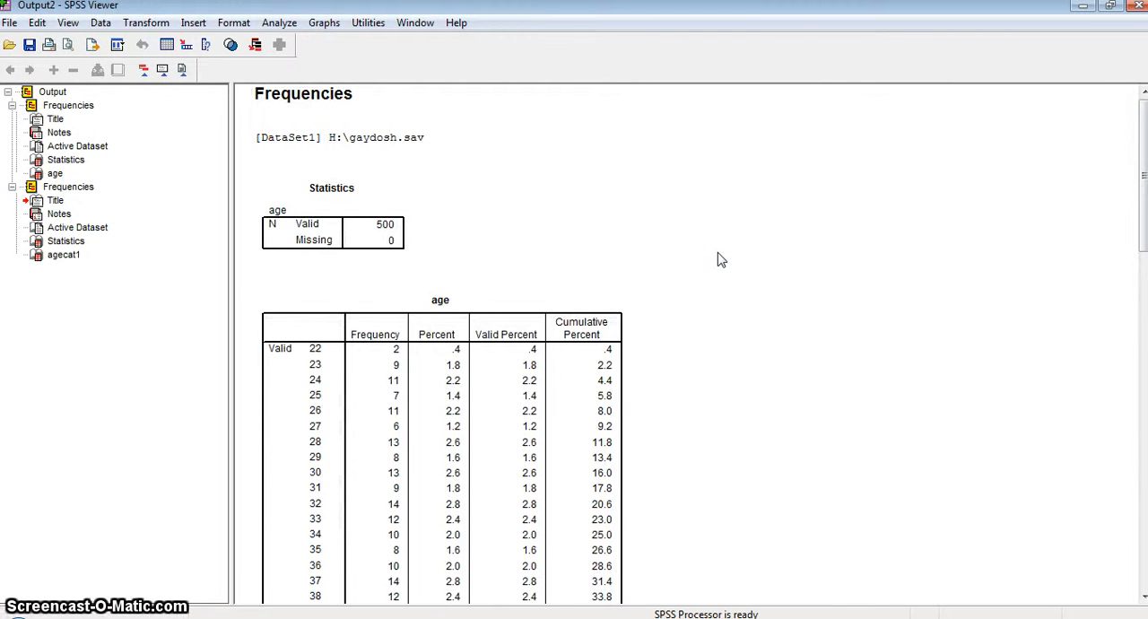
scroll(717, 260, down, 10)
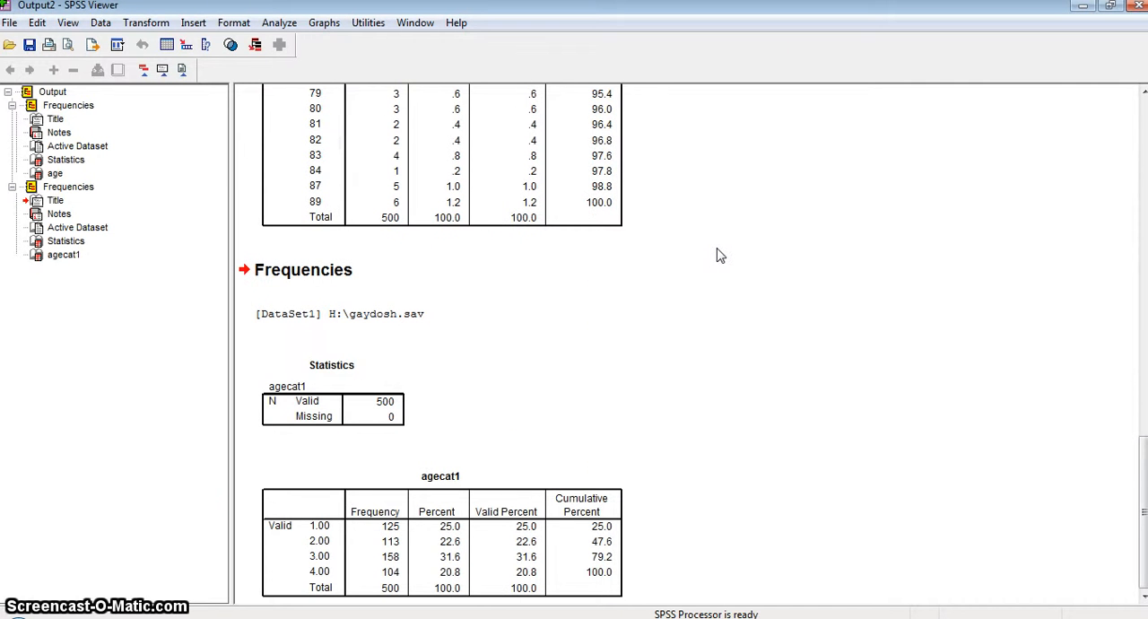